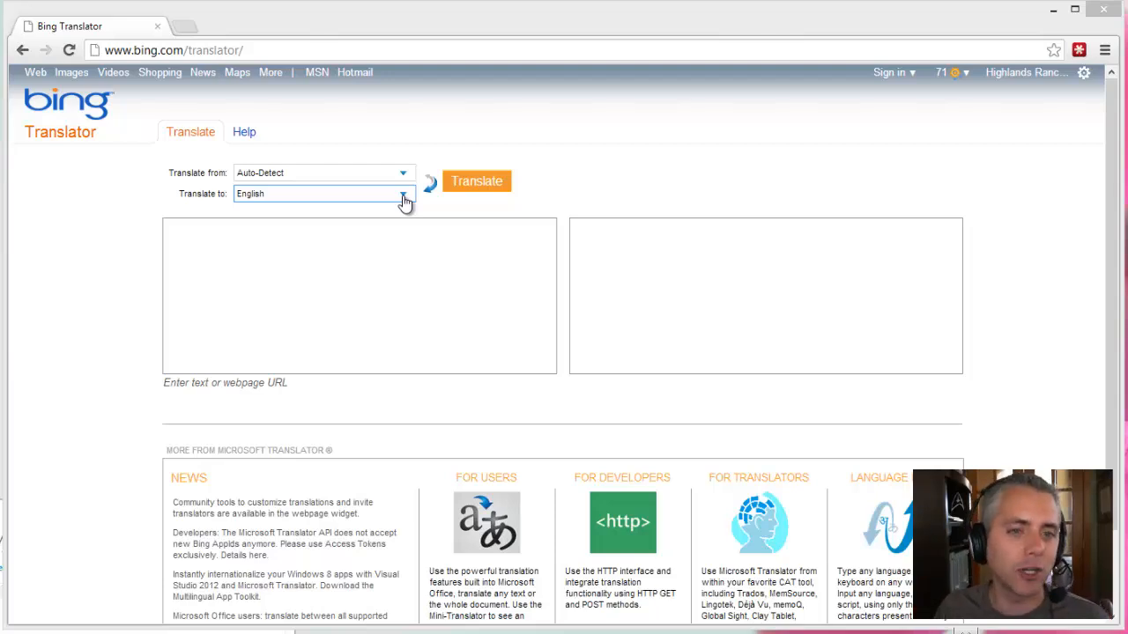
Set the target language to French and translate 'What is your name?' into 'Comment vous appelez-vous?'.
click(404, 199)
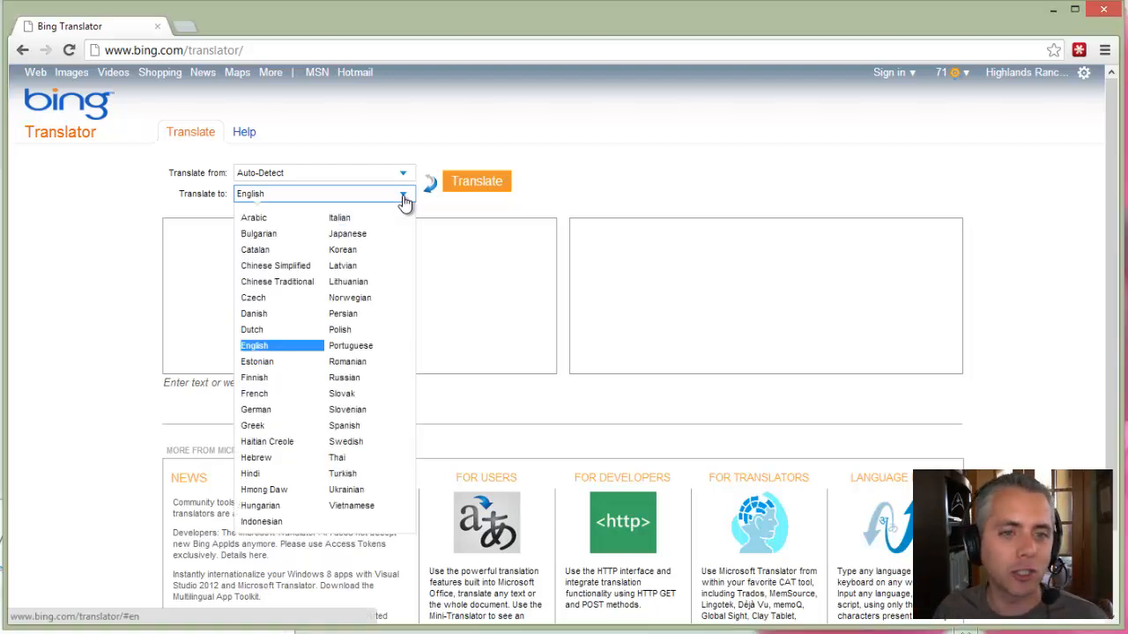
click(260, 393)
click(284, 295)
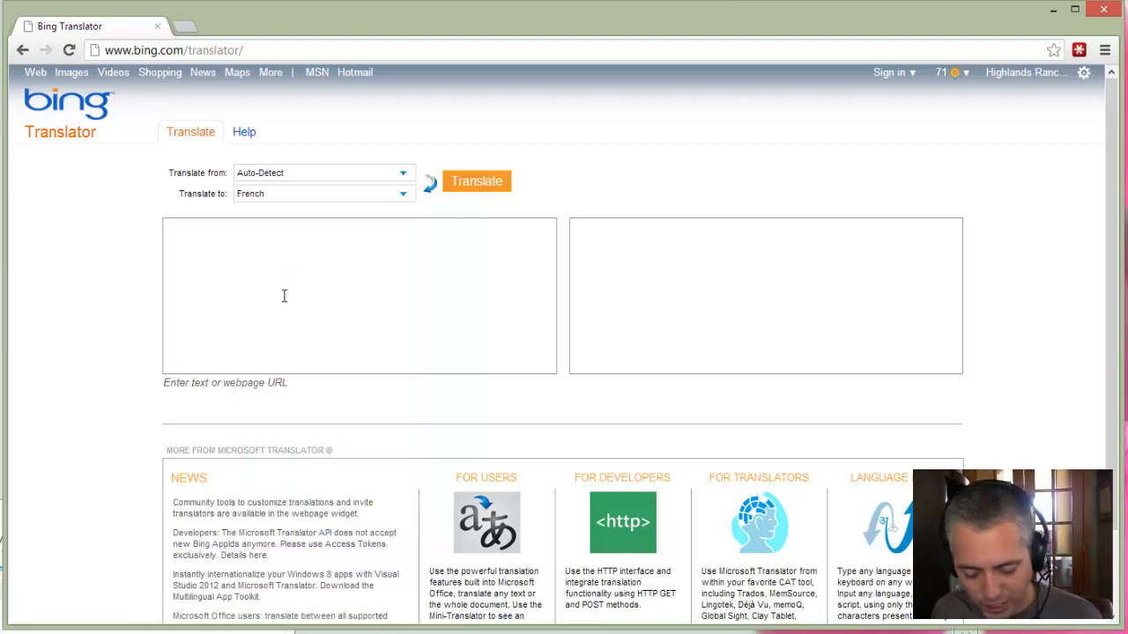
text(What is your n)
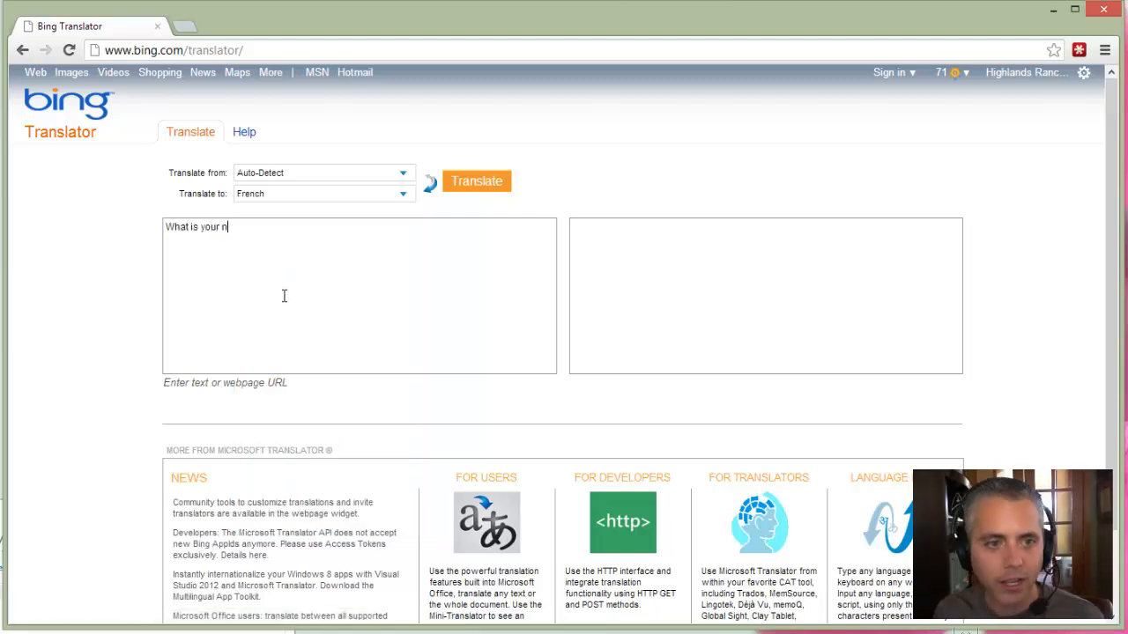
text(ame?)
click(466, 192)
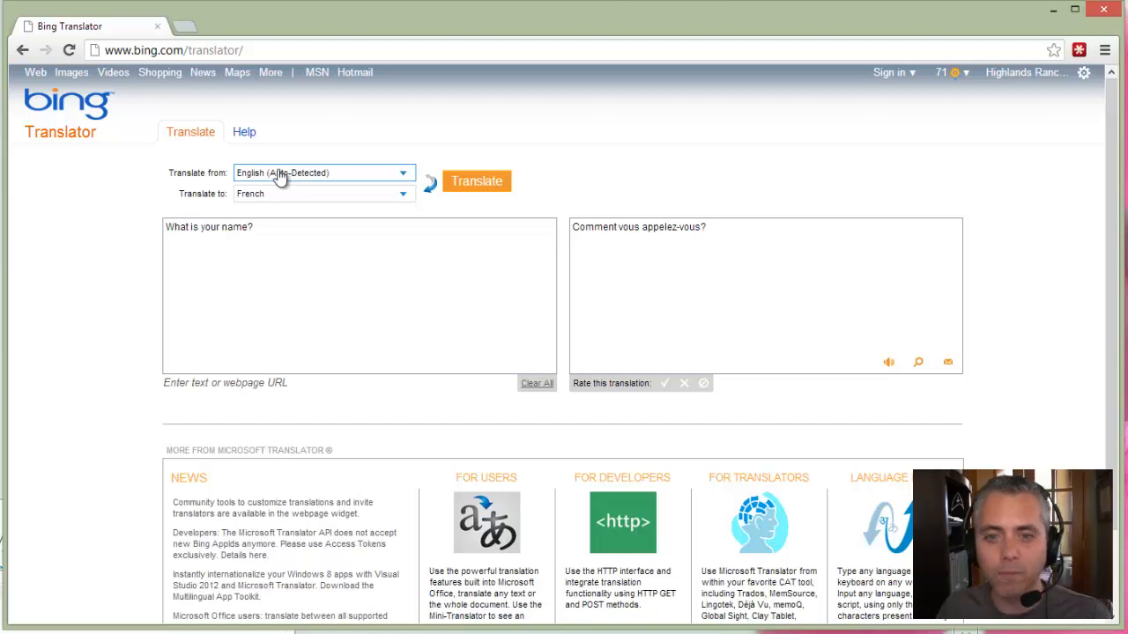
click(595, 226)
click(709, 294)
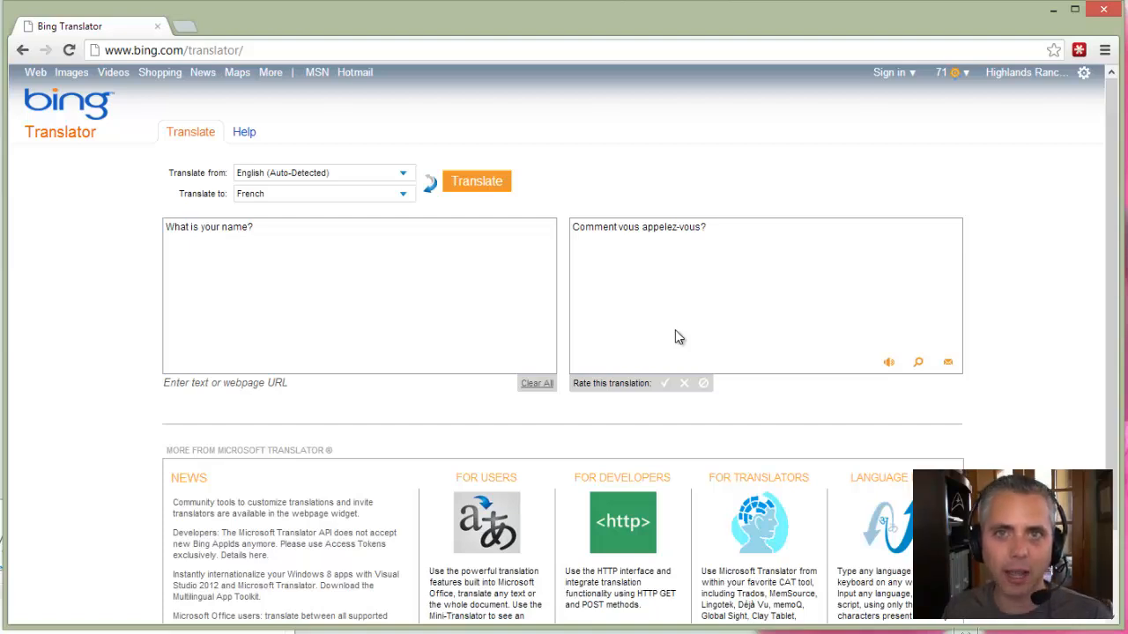
click(358, 50)
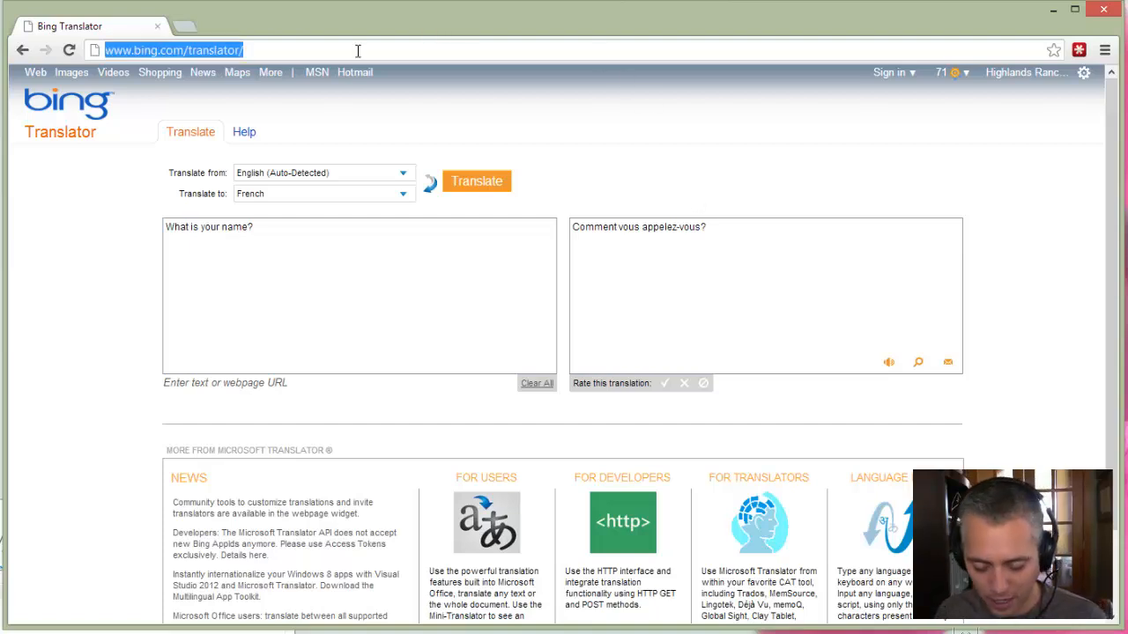
text(www.bing.com)
key(Return)
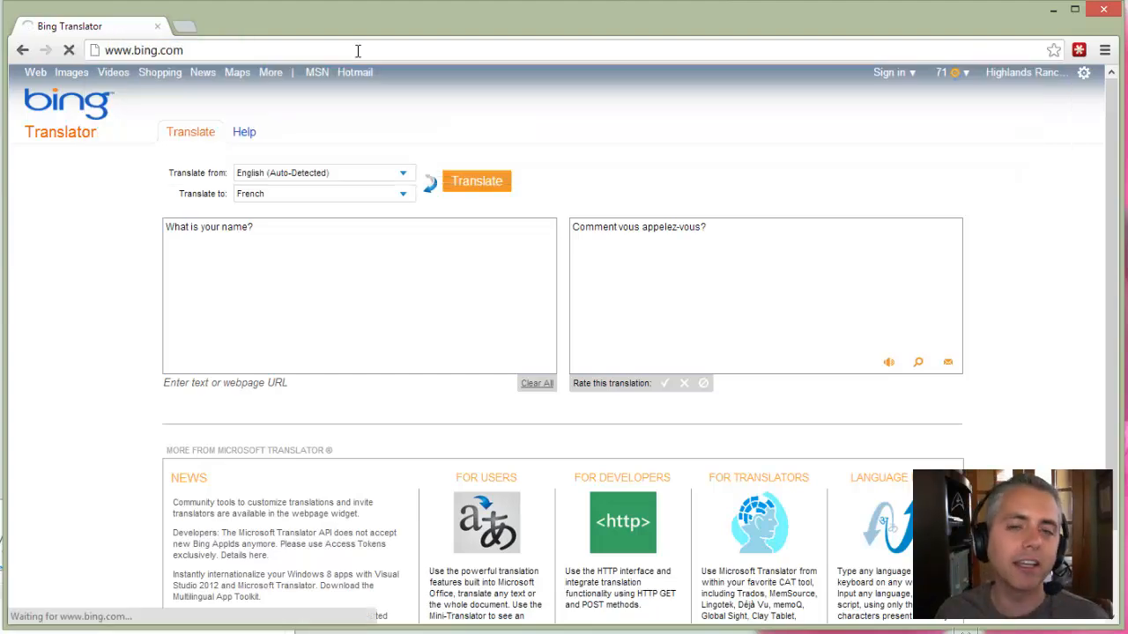
text(a)
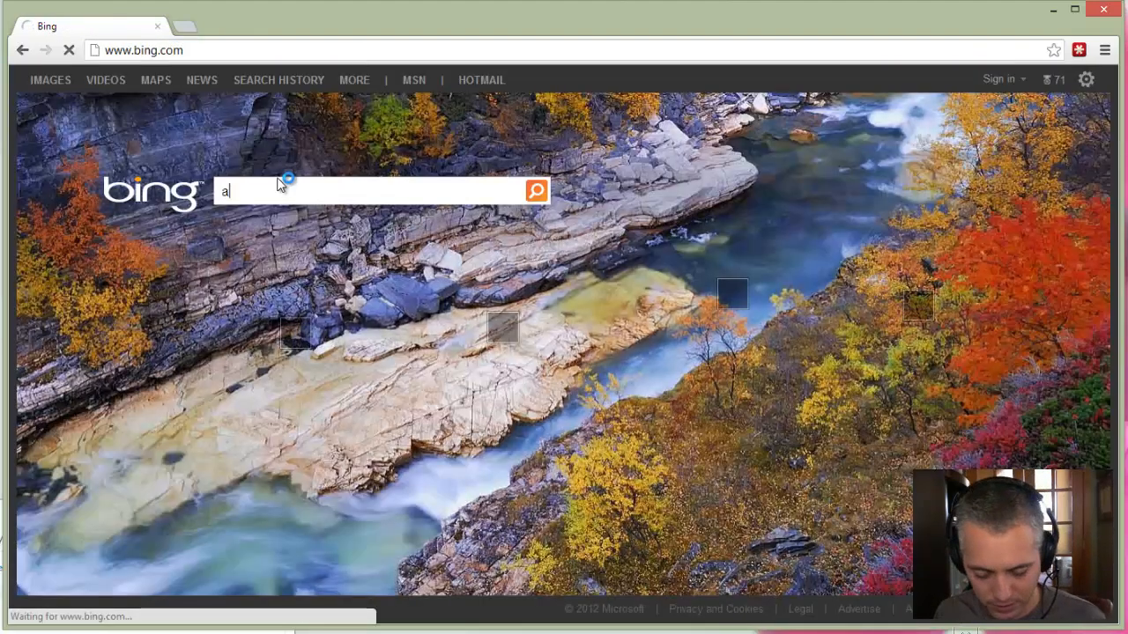
text(zure data marke)
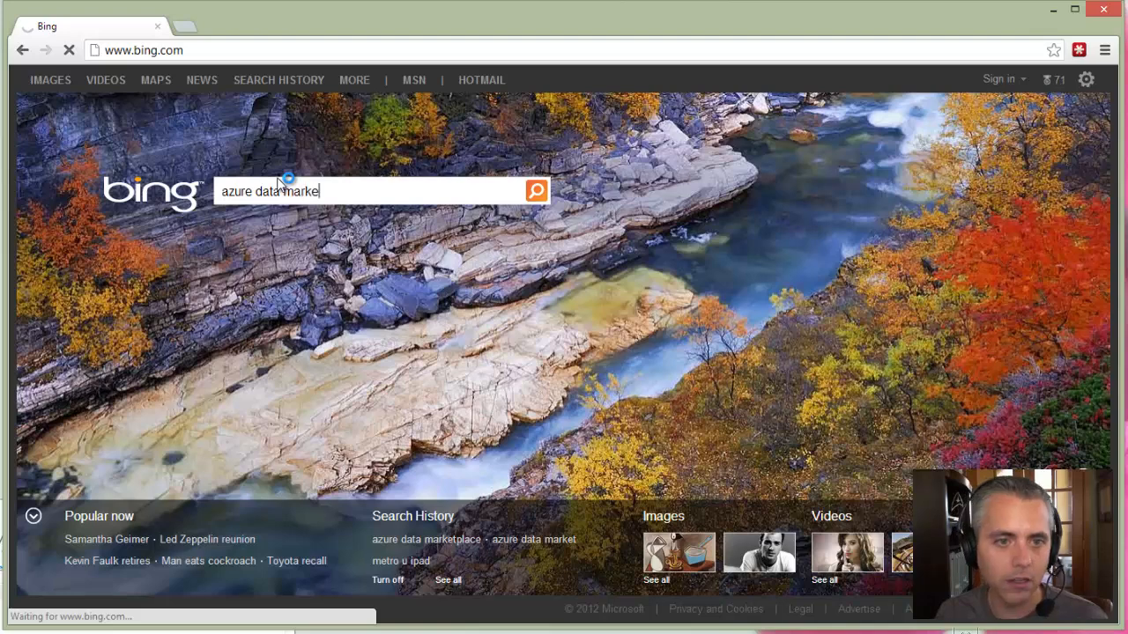
text(tplace)
key(Return)
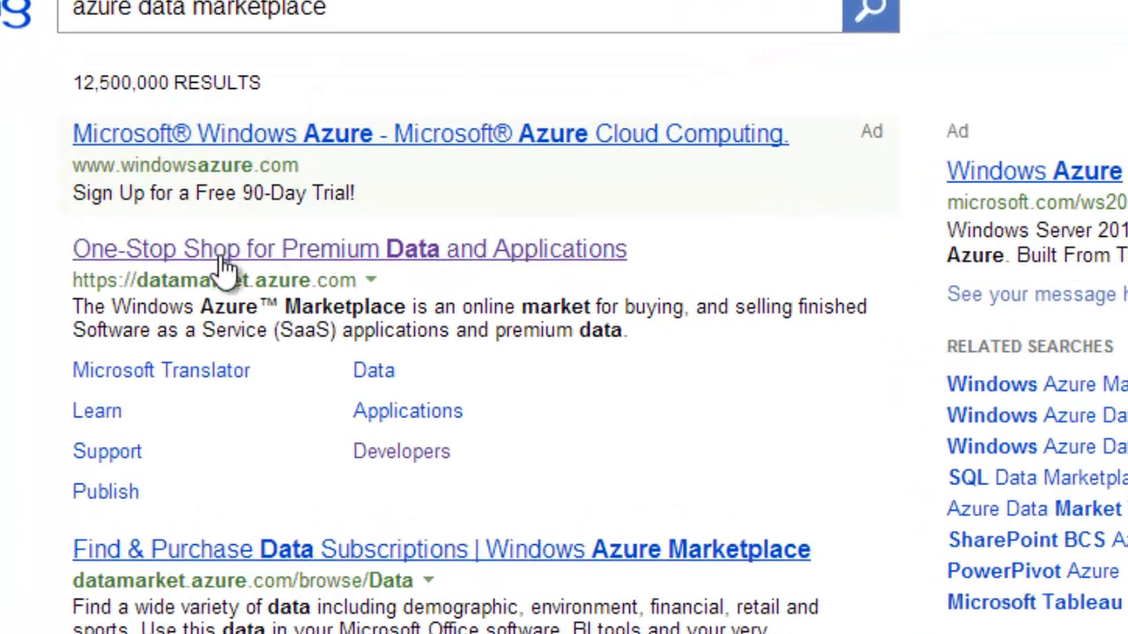
drag(133, 278, 361, 279)
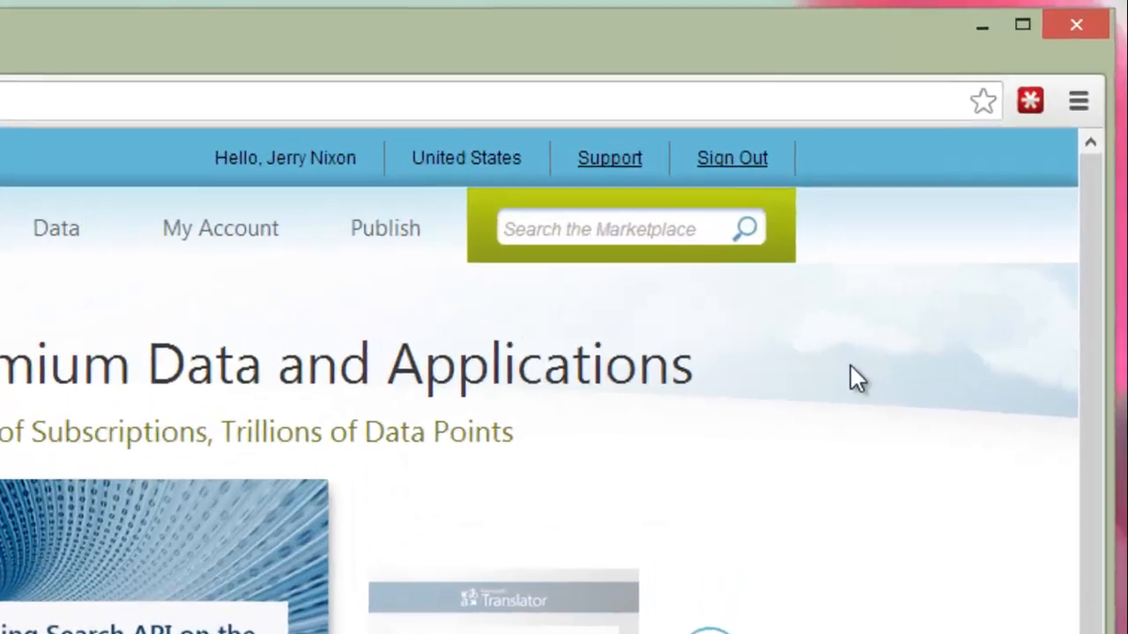
Search the Marketplace for 'translator' and open the Microsoft Translator offering.
click(579, 229)
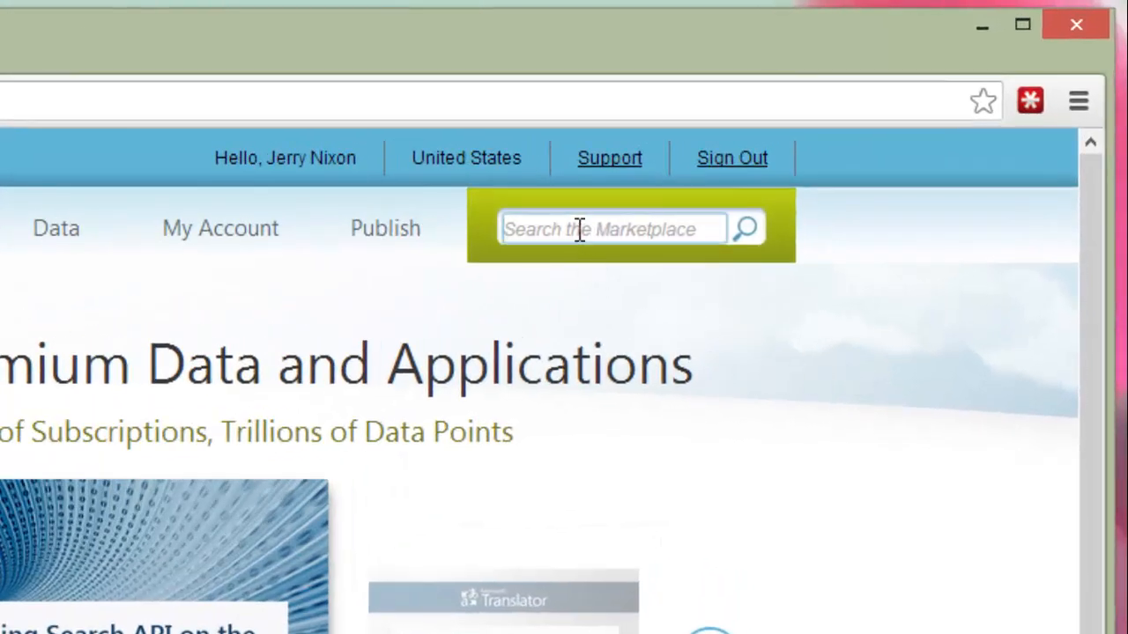
text(translator)
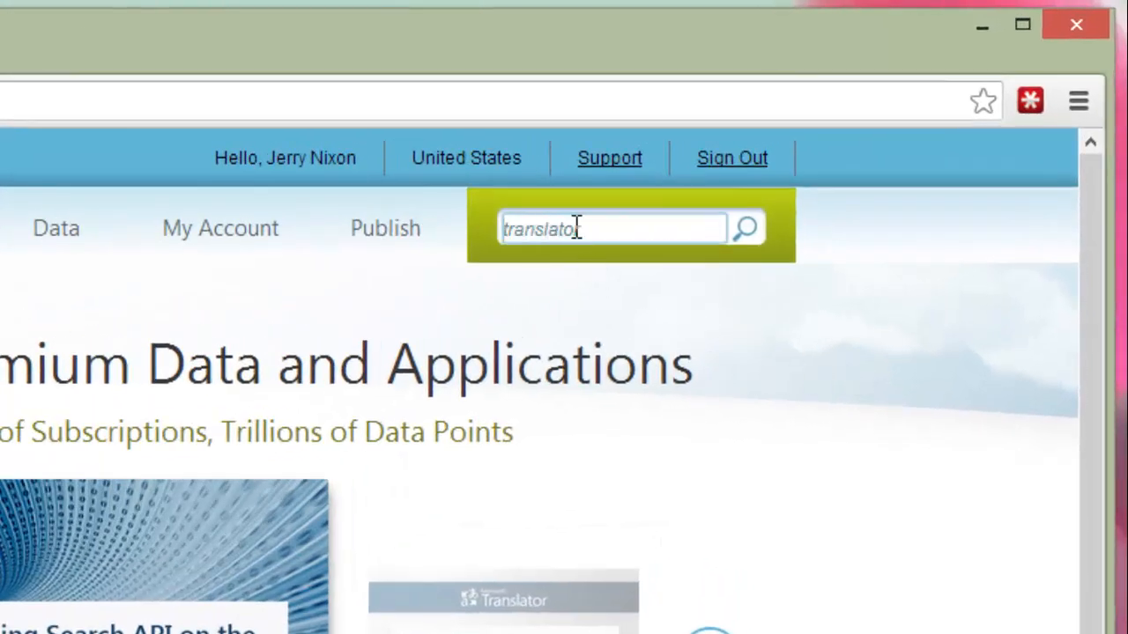
key(Return)
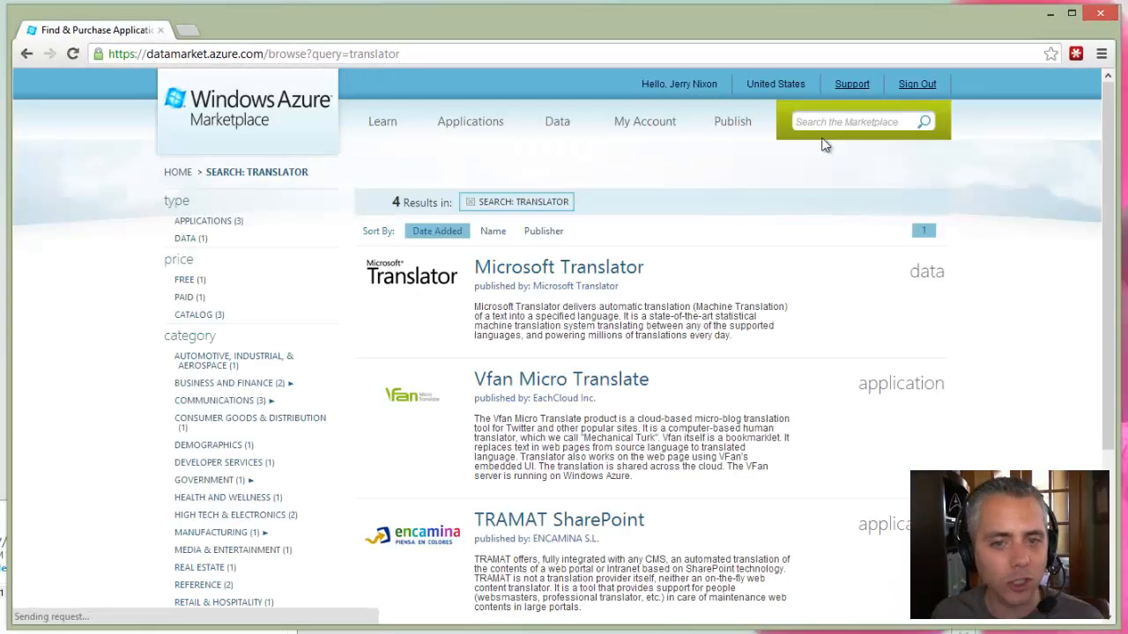
click(615, 270)
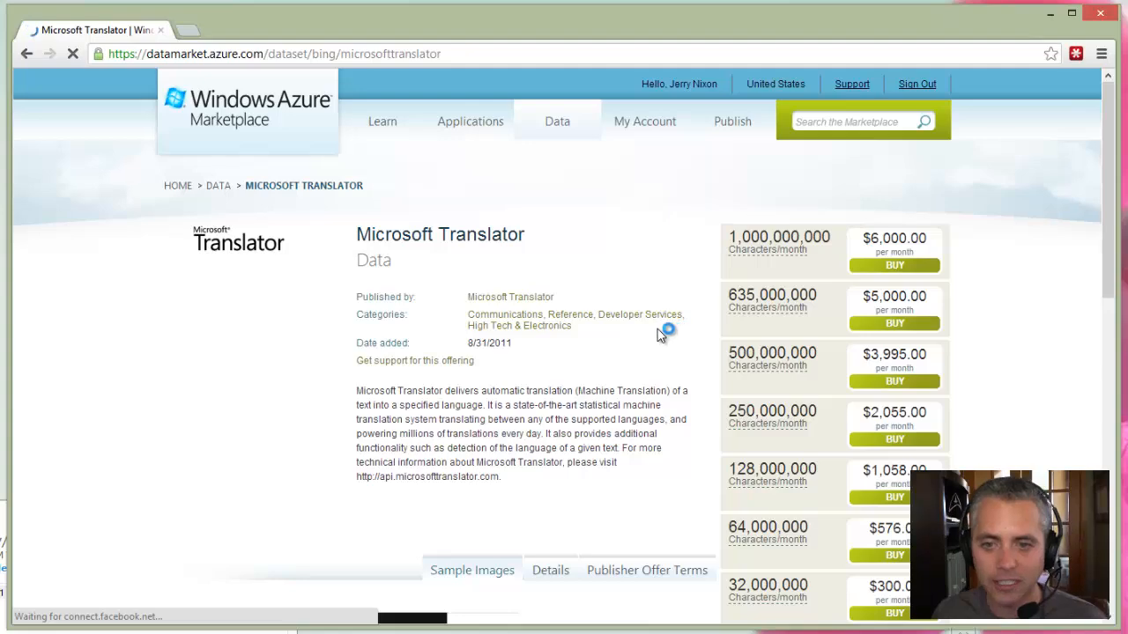
Scroll to the free 2,000,000 characters/month tier and begin signing up for it.
scroll(663, 333, down, 3)
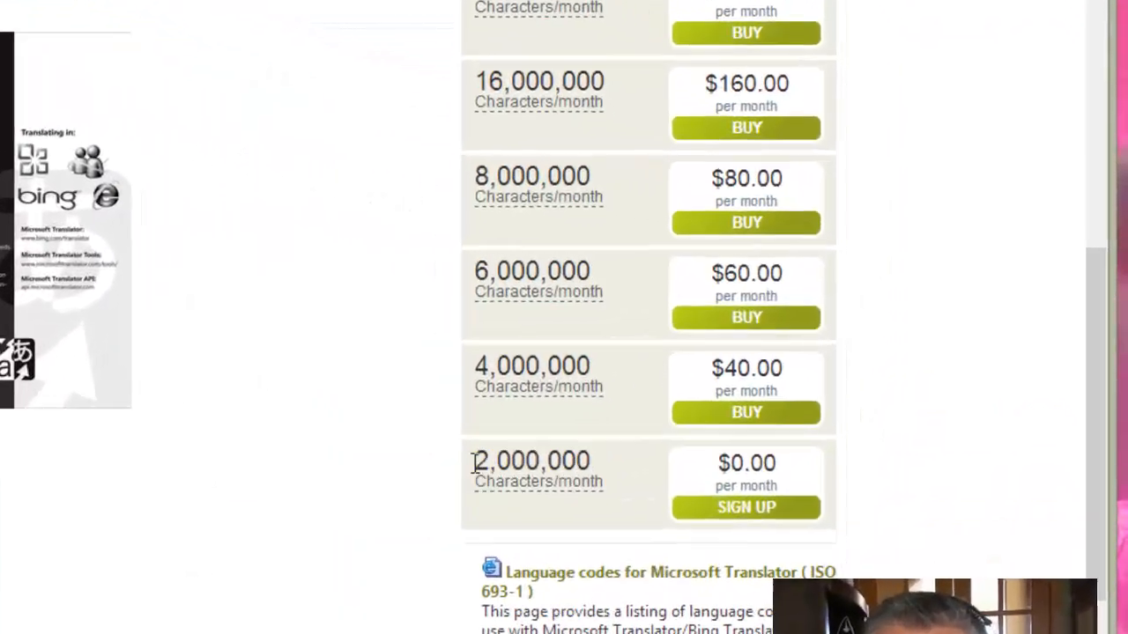
double_click(800, 558)
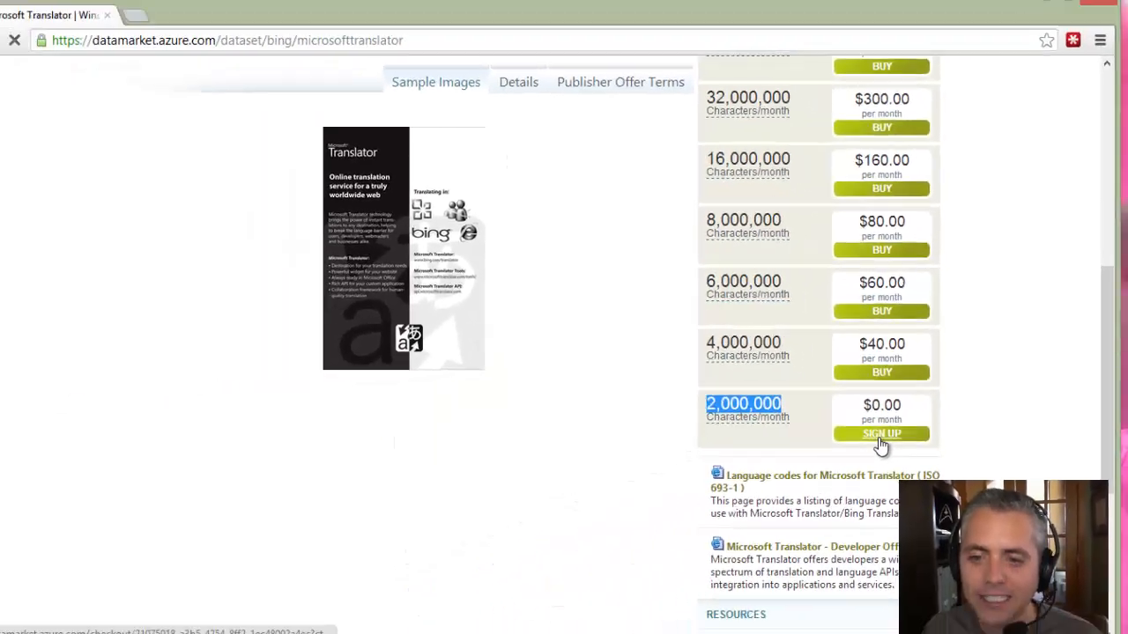
click(701, 536)
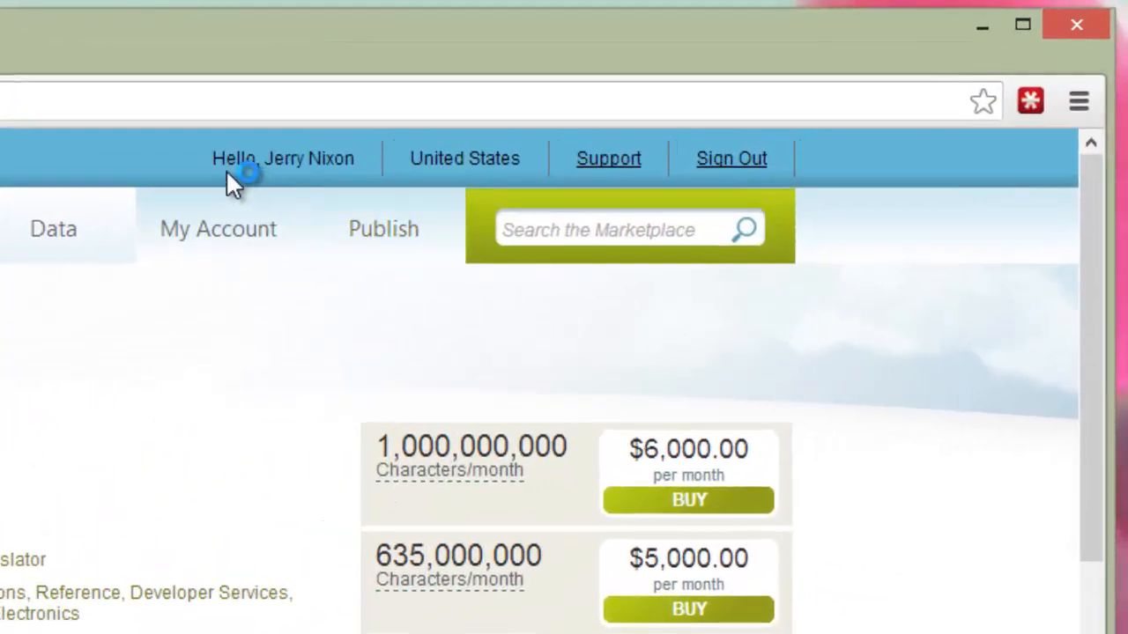
drag(640, 87, 700, 89)
drag(328, 168, 368, 176)
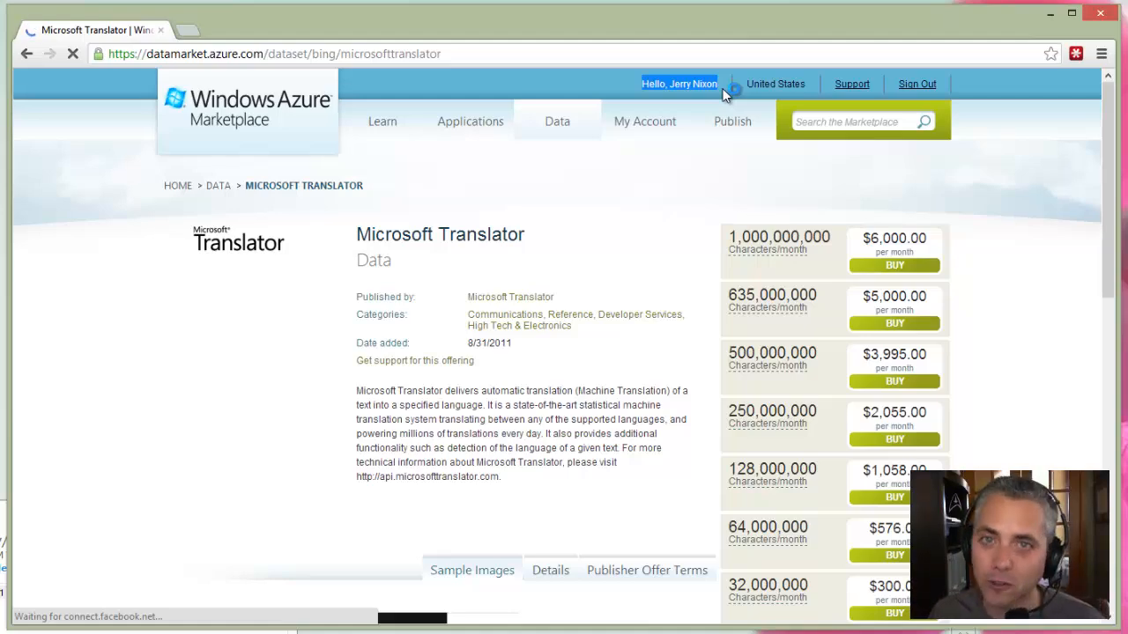
scroll(634, 297, down, 5)
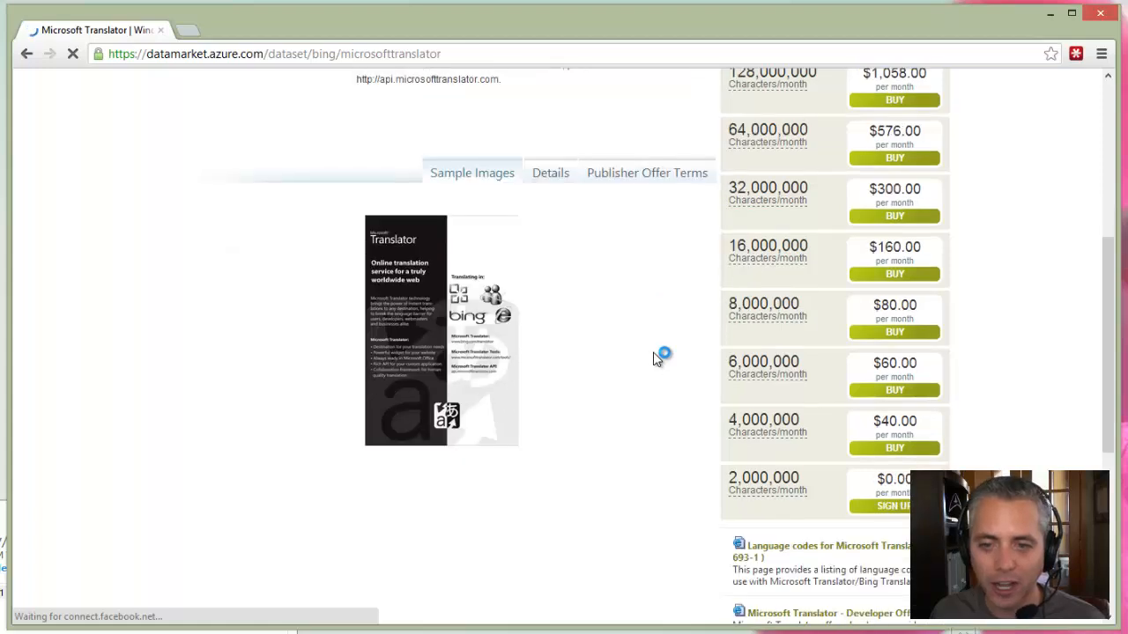
scroll(657, 357, down, 1)
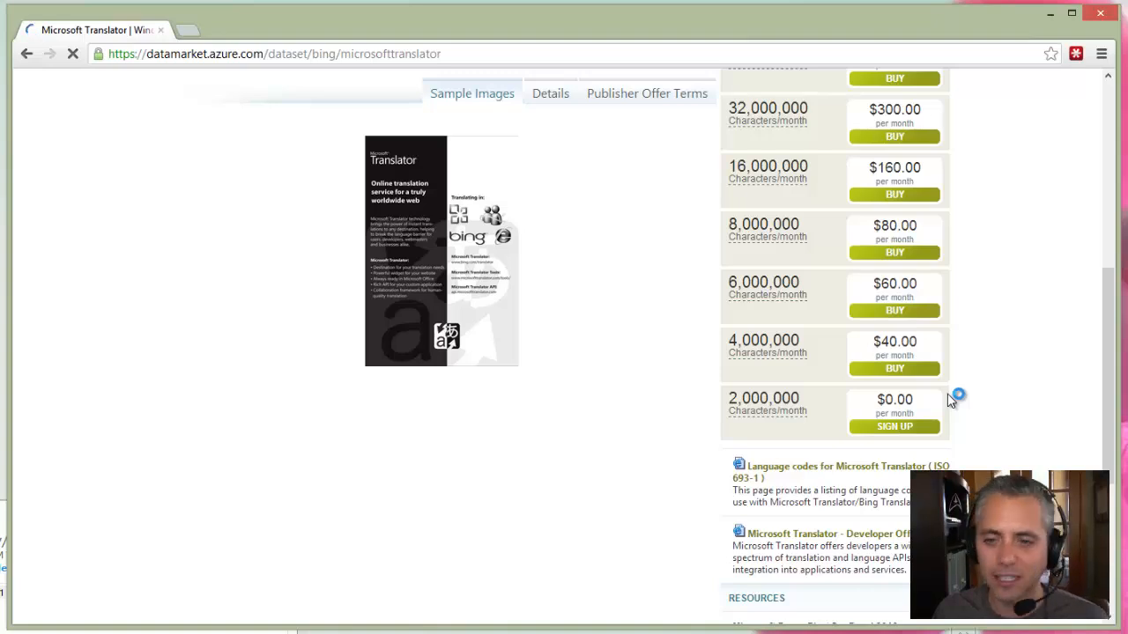
Sign up for the free Microsoft Translator tier, agreeing to the publisher's offer terms.
click(895, 429)
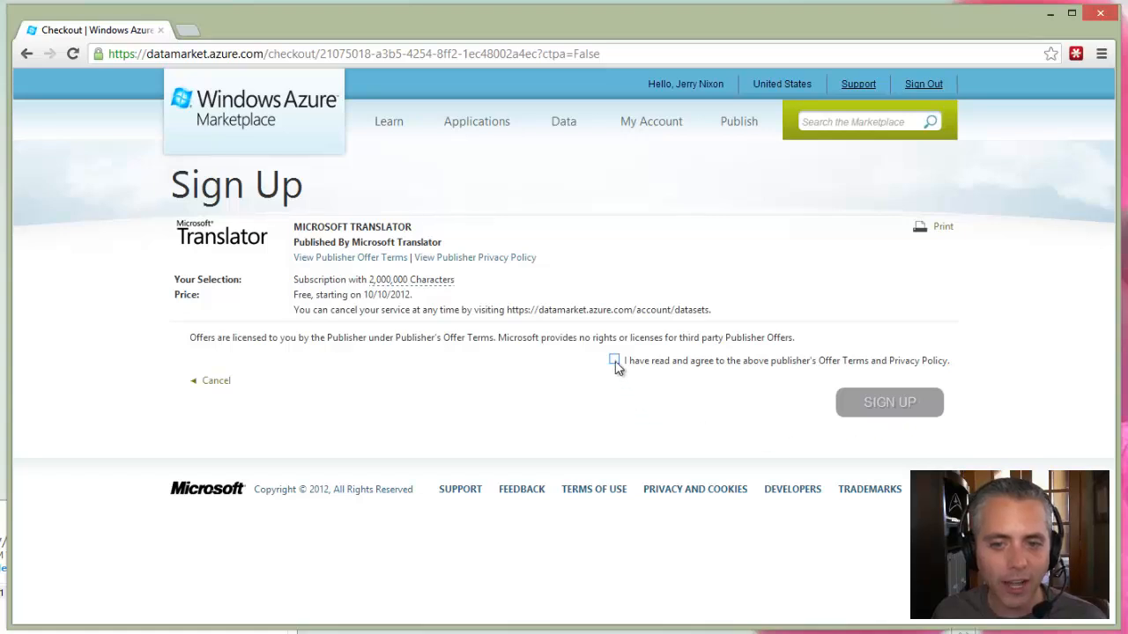
click(614, 360)
click(876, 406)
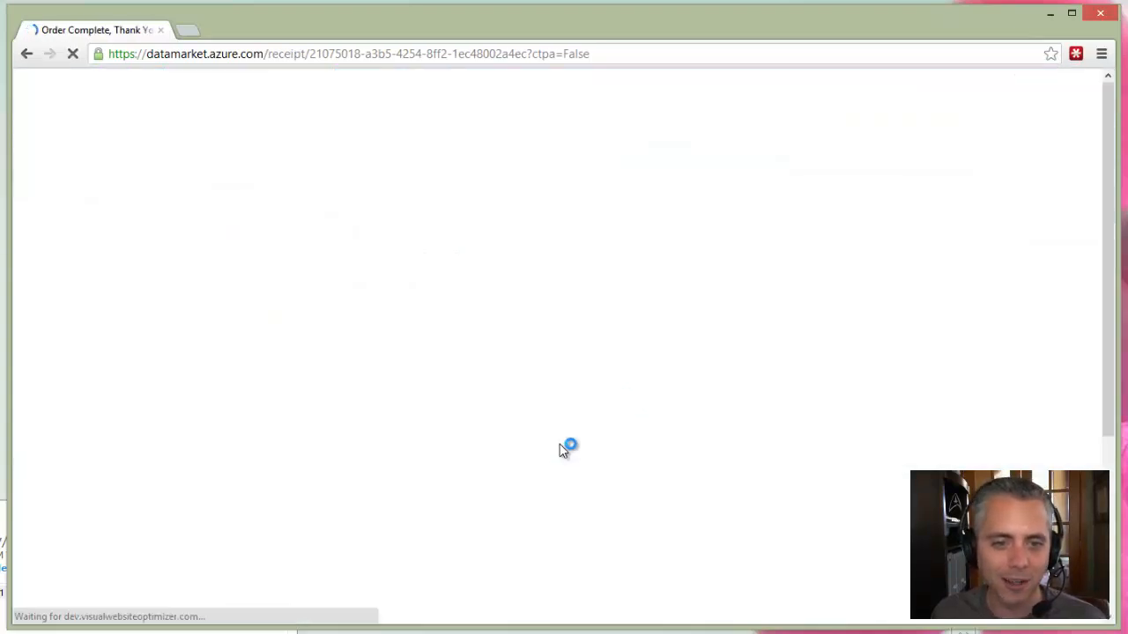
scroll(597, 423, down, 2)
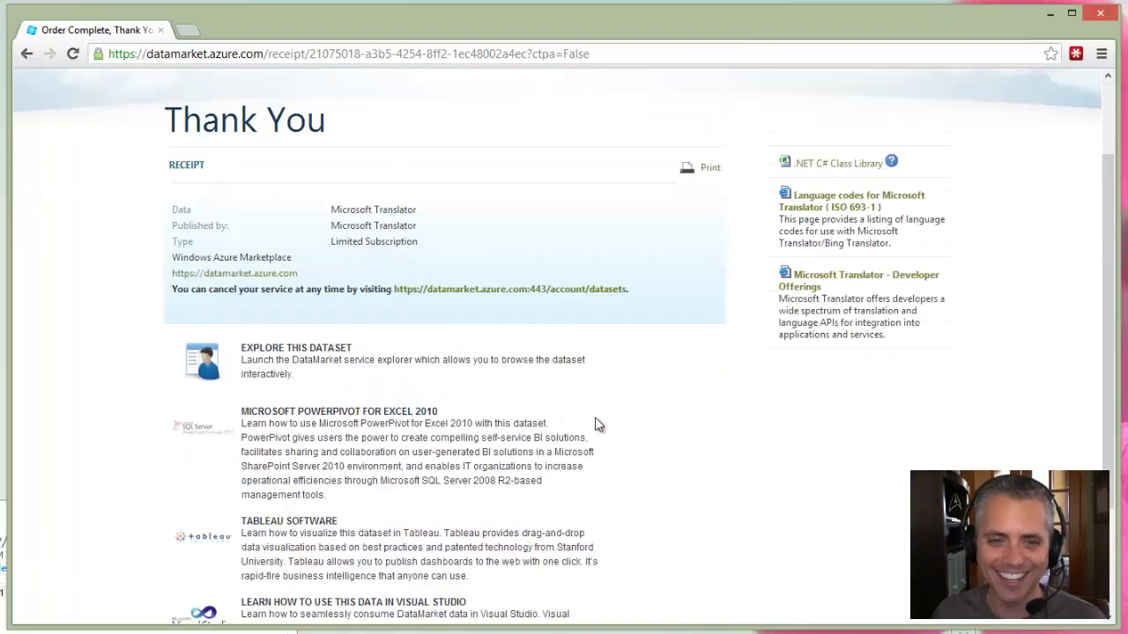
scroll(348, 280, up, 2)
Open the Microsoft Translator dataset page and check the $0.00, 2,000,000 characters/month Active Subscription.
click(322, 174)
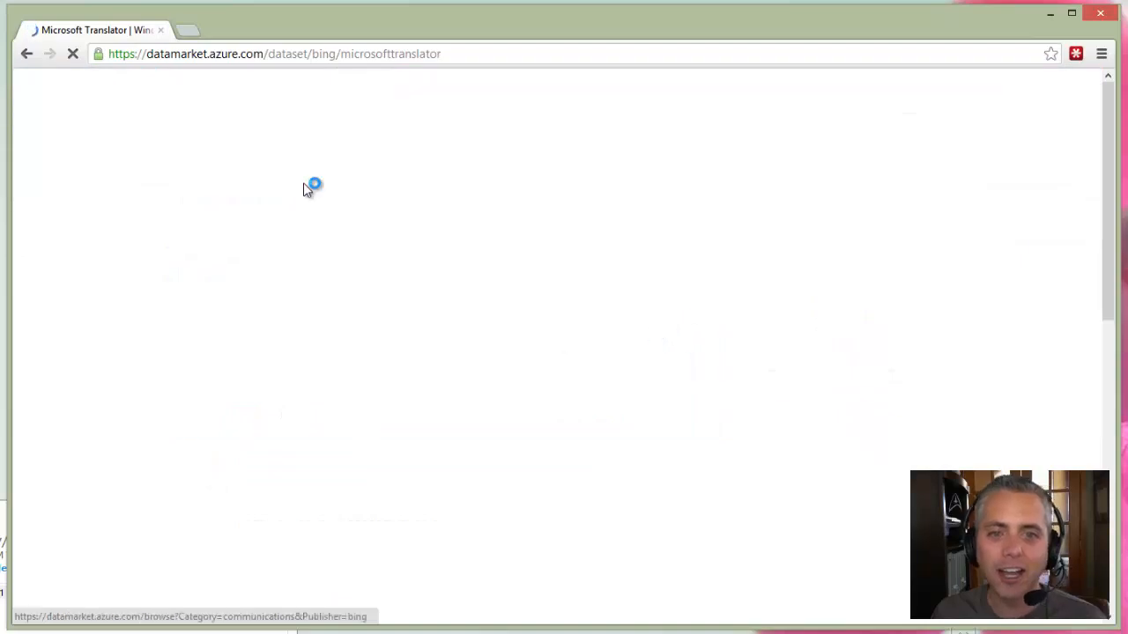
scroll(683, 268, down, 5)
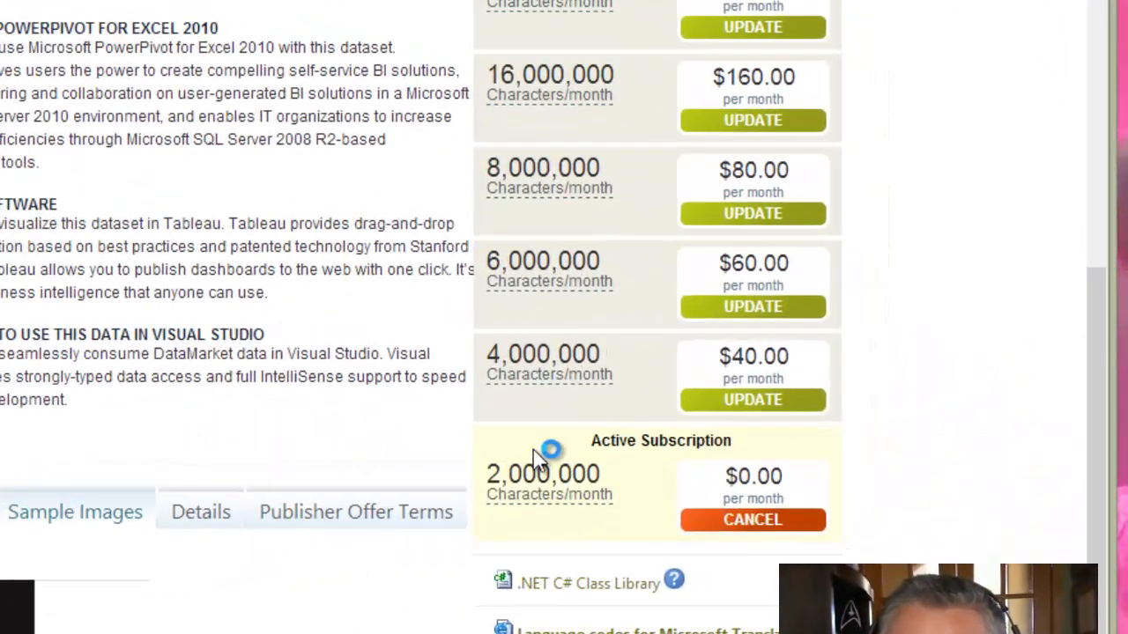
drag(533, 450, 743, 437)
click(743, 437)
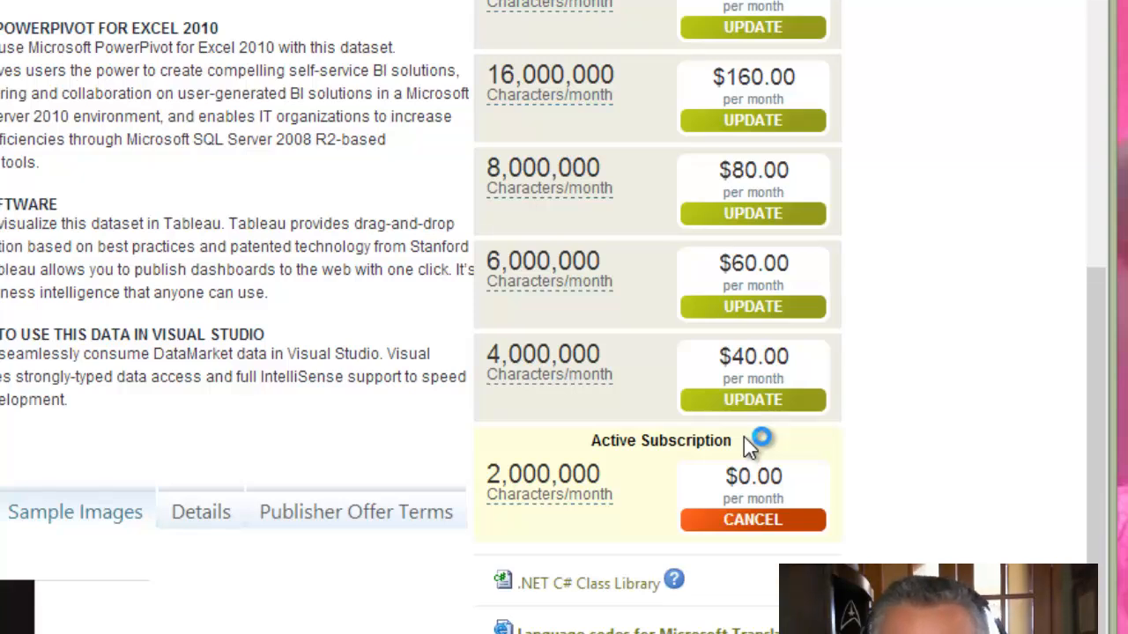
drag(730, 476, 818, 478)
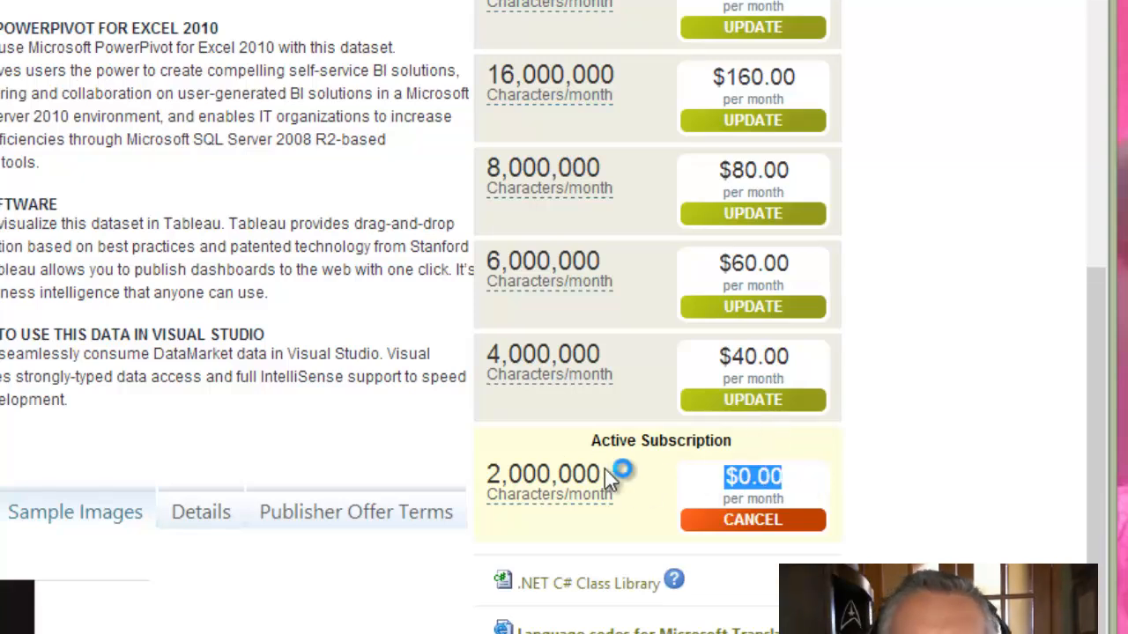
drag(625, 471, 489, 476)
click(509, 473)
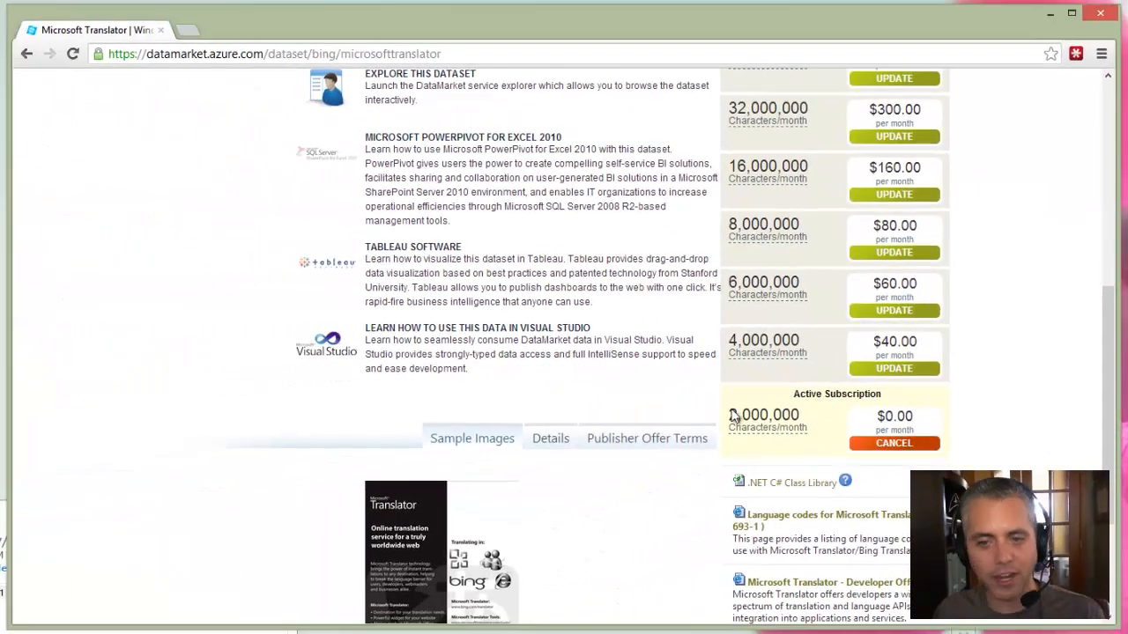
scroll(509, 467, up, 5)
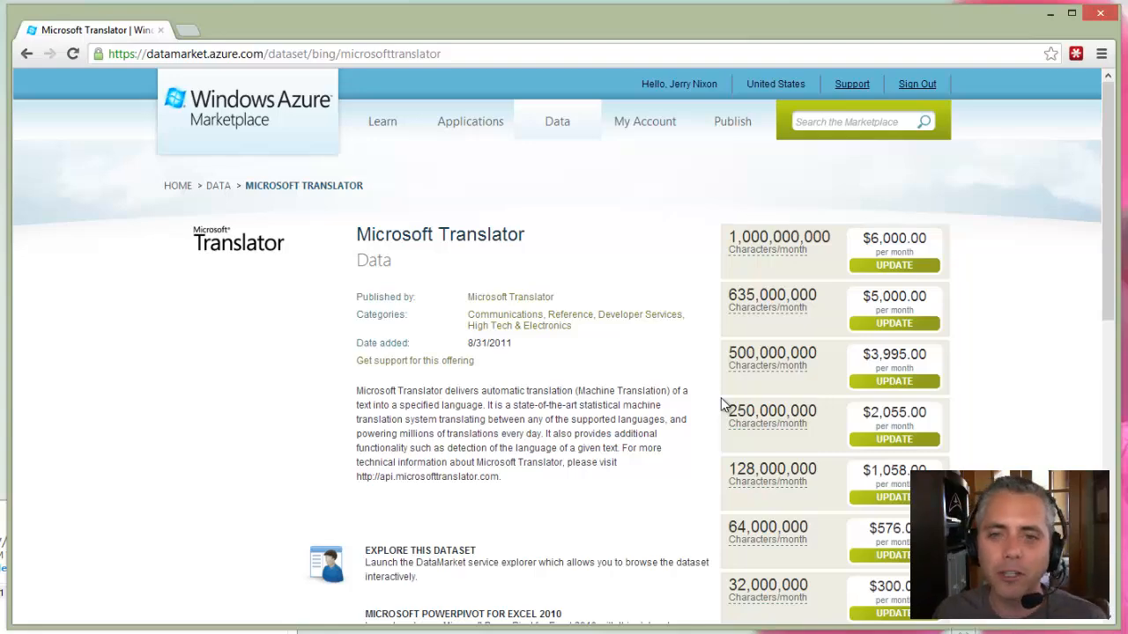
scroll(684, 372, down, 10)
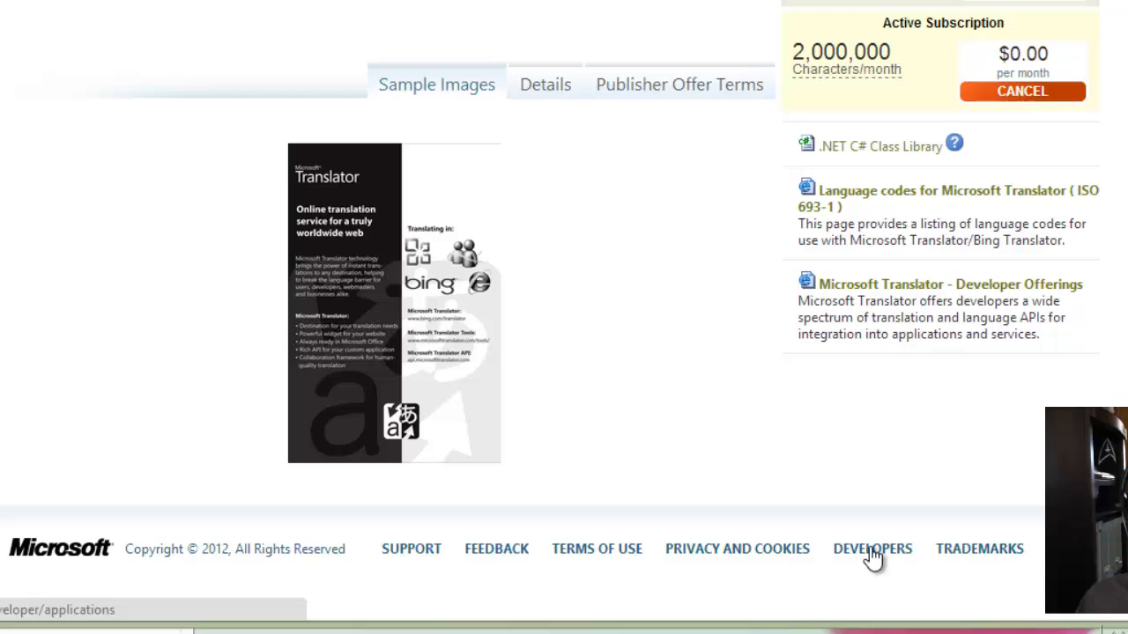
From the Developers page, start registering an application with Client ID 'JerrysSampleApp'.
click(873, 555)
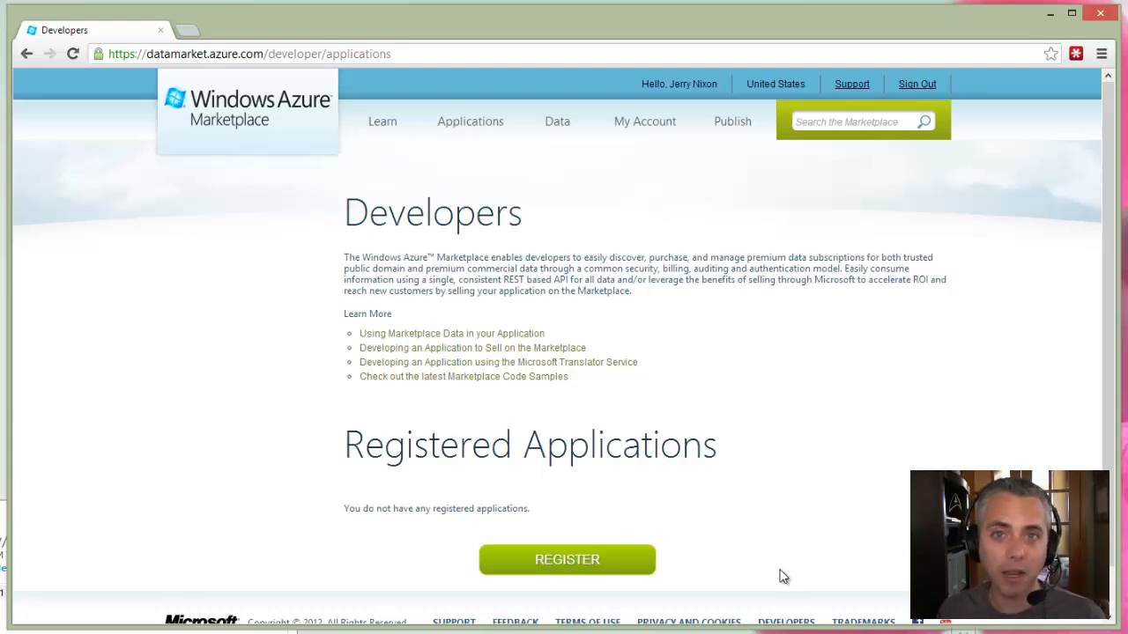
click(562, 564)
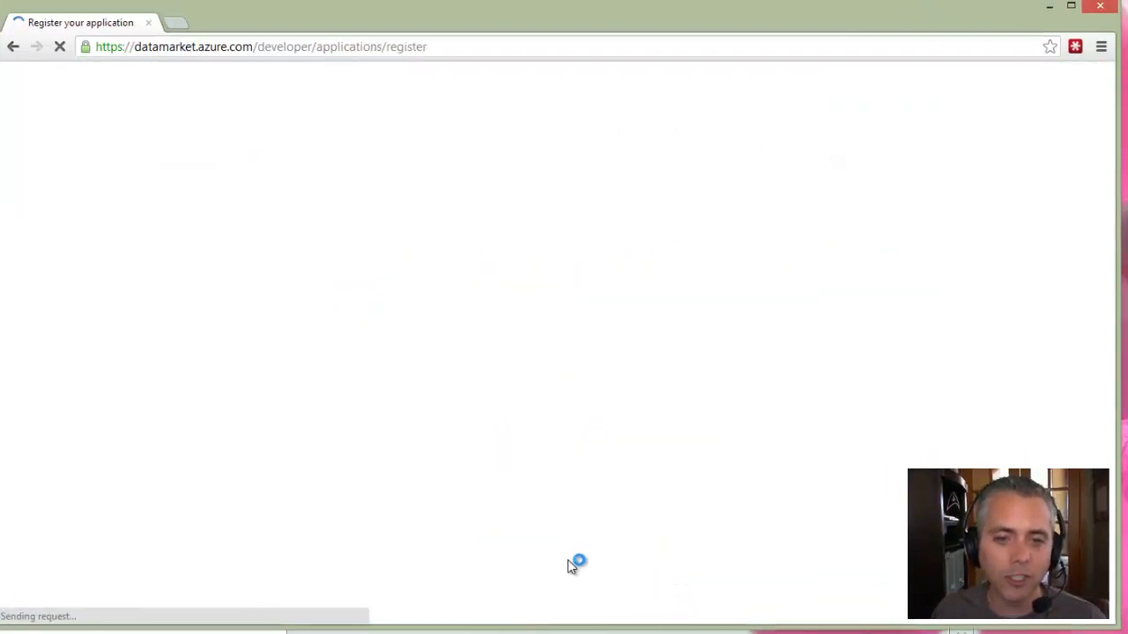
click(372, 175)
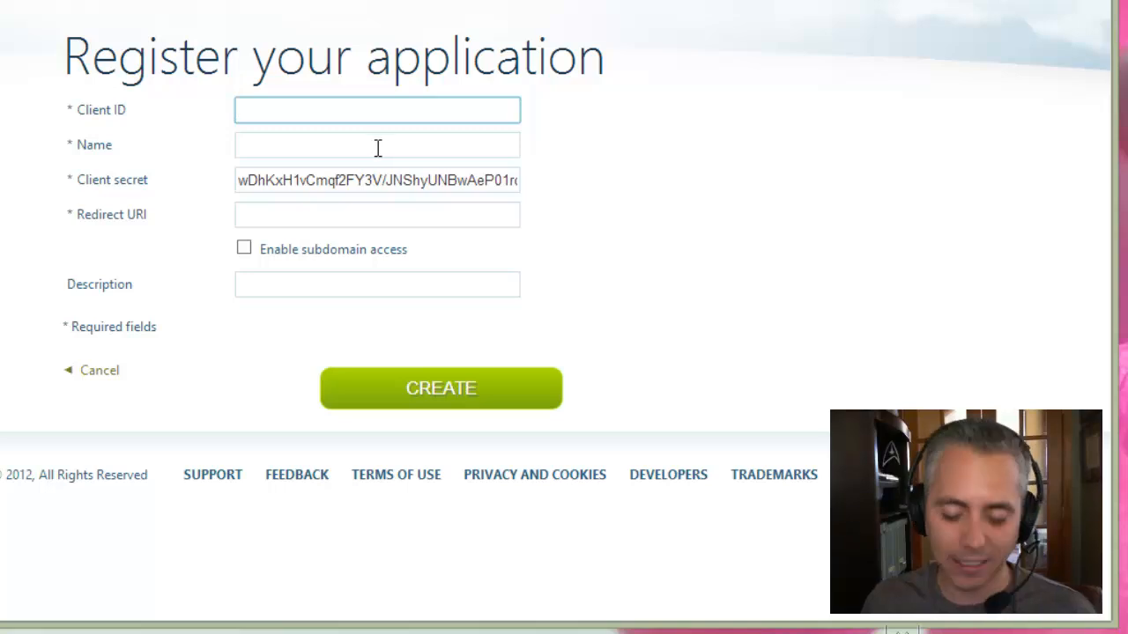
text(My)
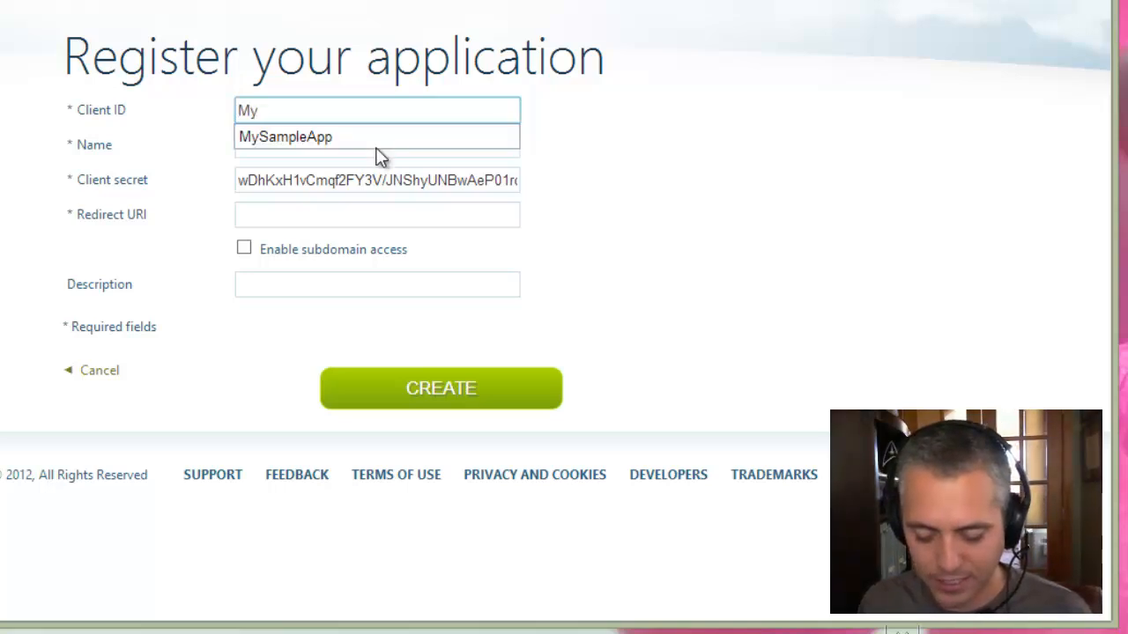
key(ctrl+a)
text(JerrysSampleApp)
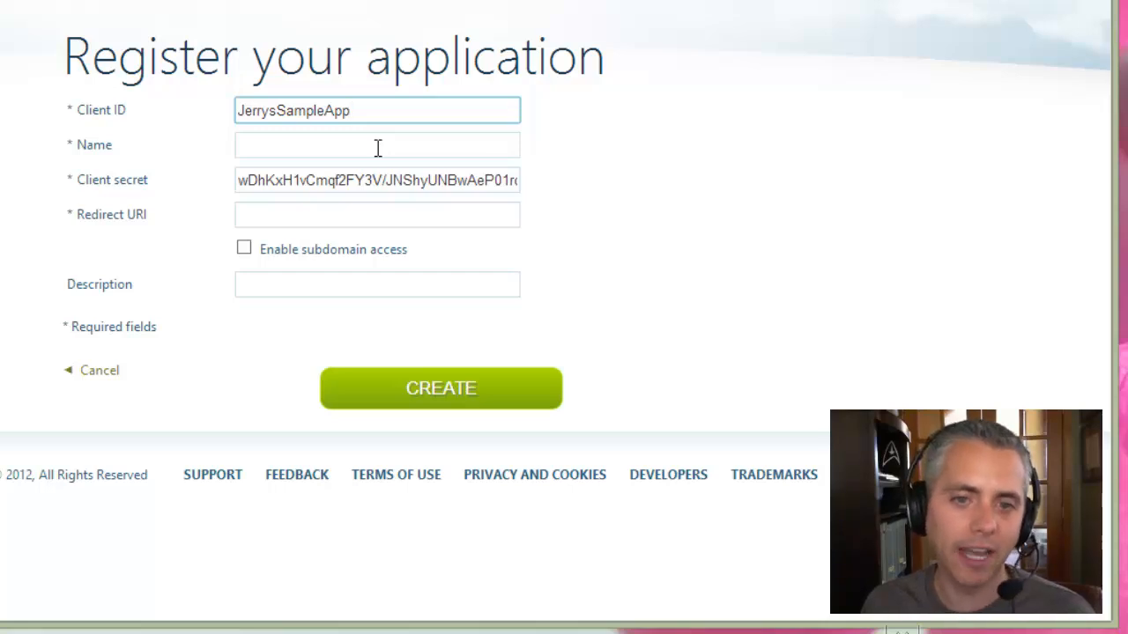
Name the app 'Jerry's Sample App' and replace the generated client secret with a custom one.
click(377, 147)
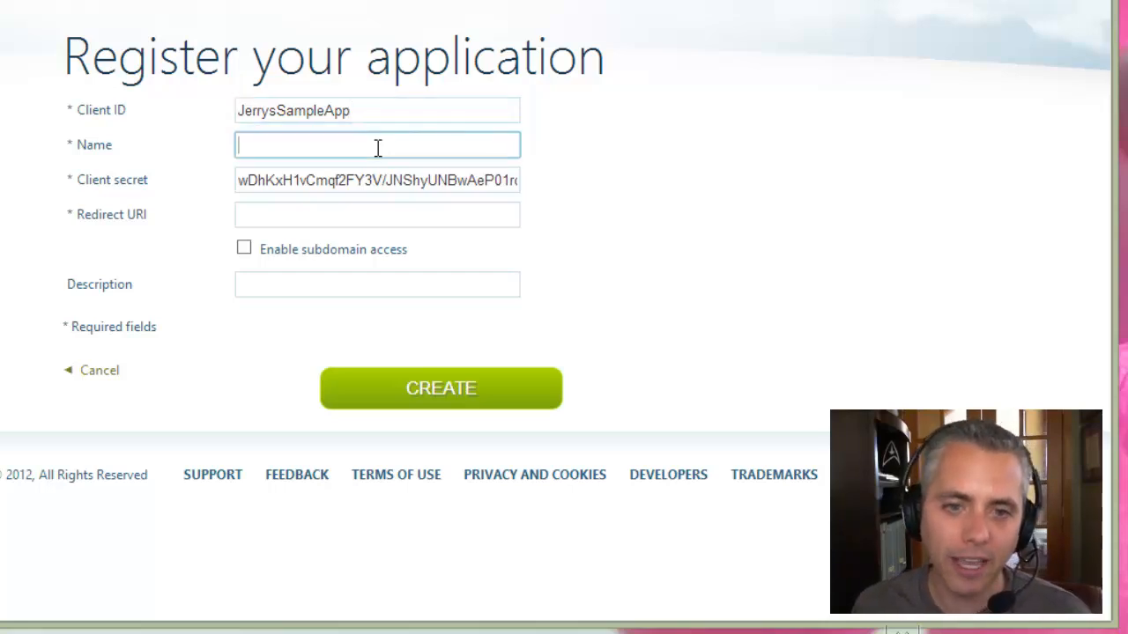
text(Jerry's Sample App)
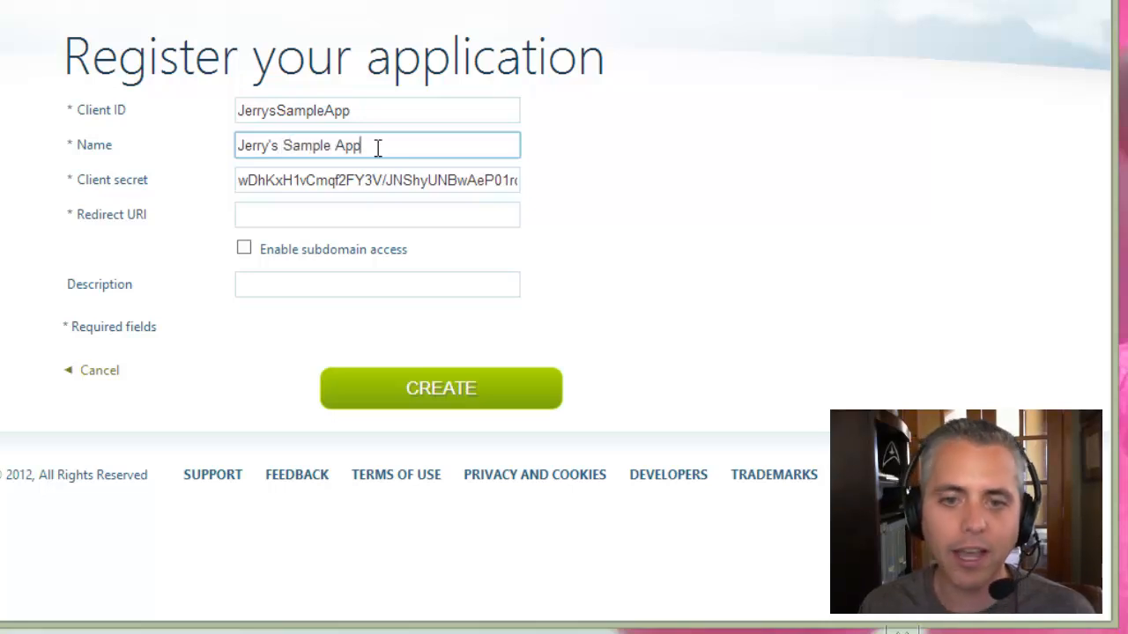
key(Tab)
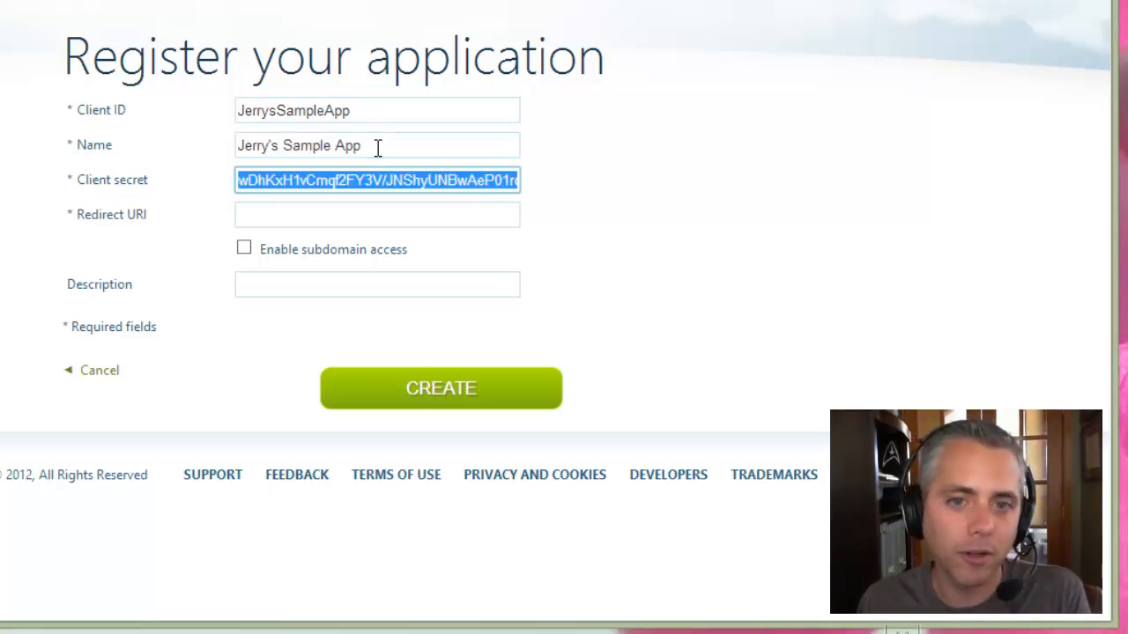
key(BackSpace)
text(Jerry's S)
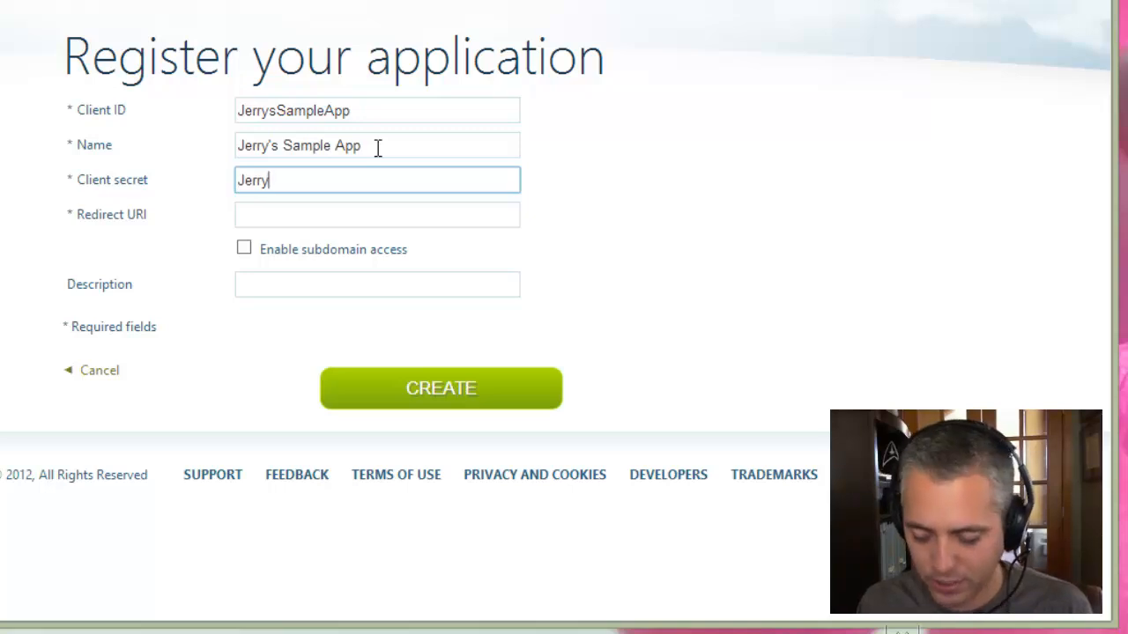
key(BackSpace)
key(BackSpace)
key(BackSpace)
key(BackSpace)
text(s)
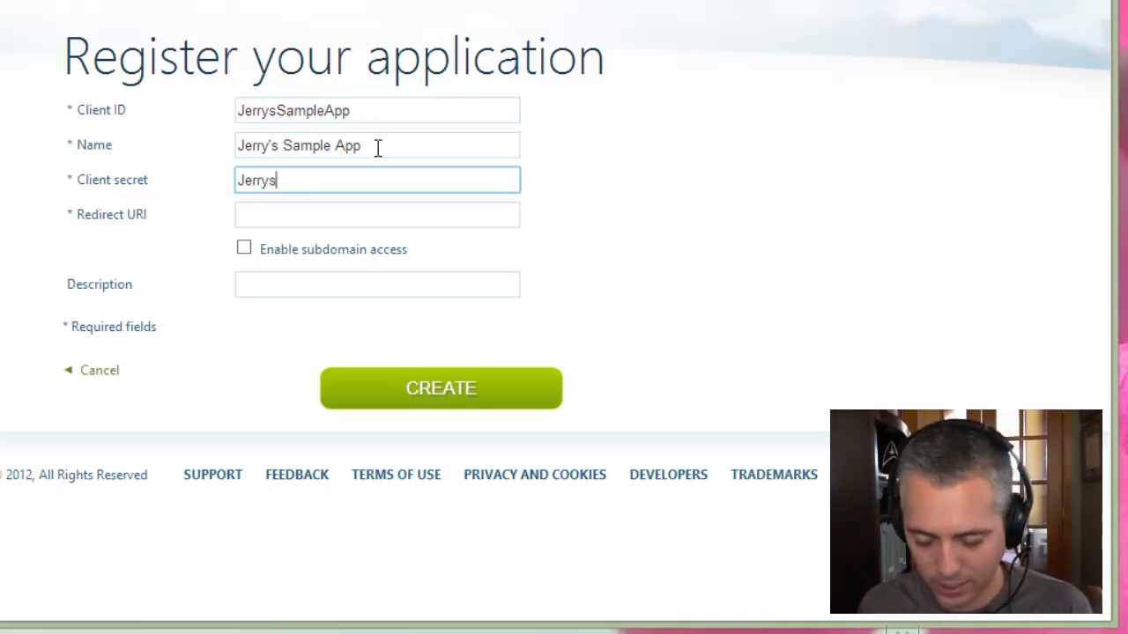
text(SampleAppPassword)
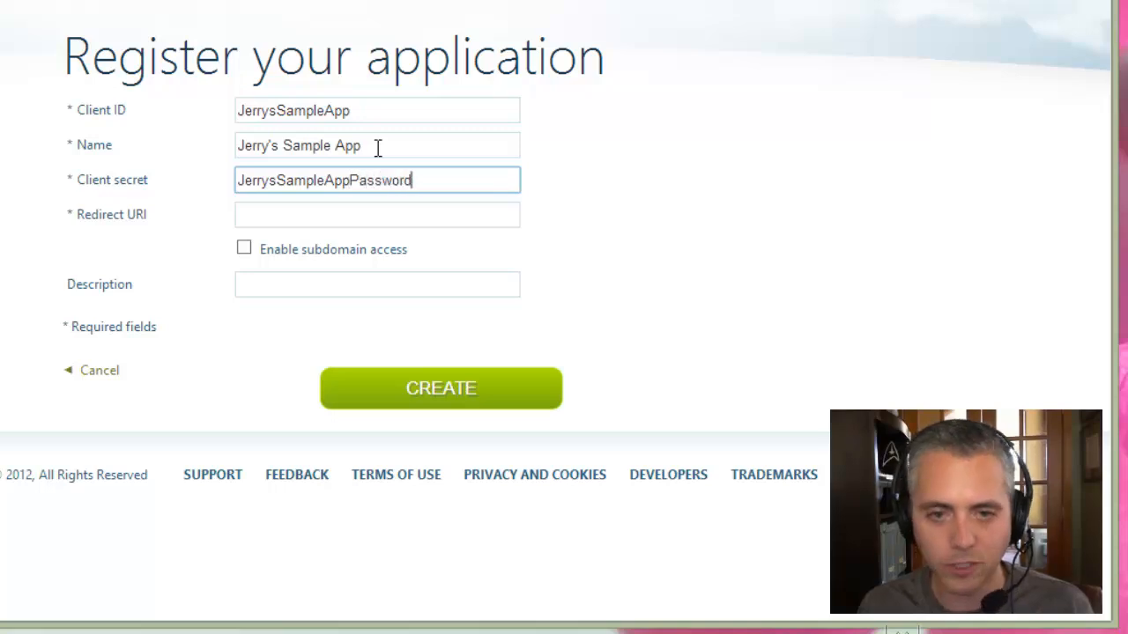
key(ctrl+a)
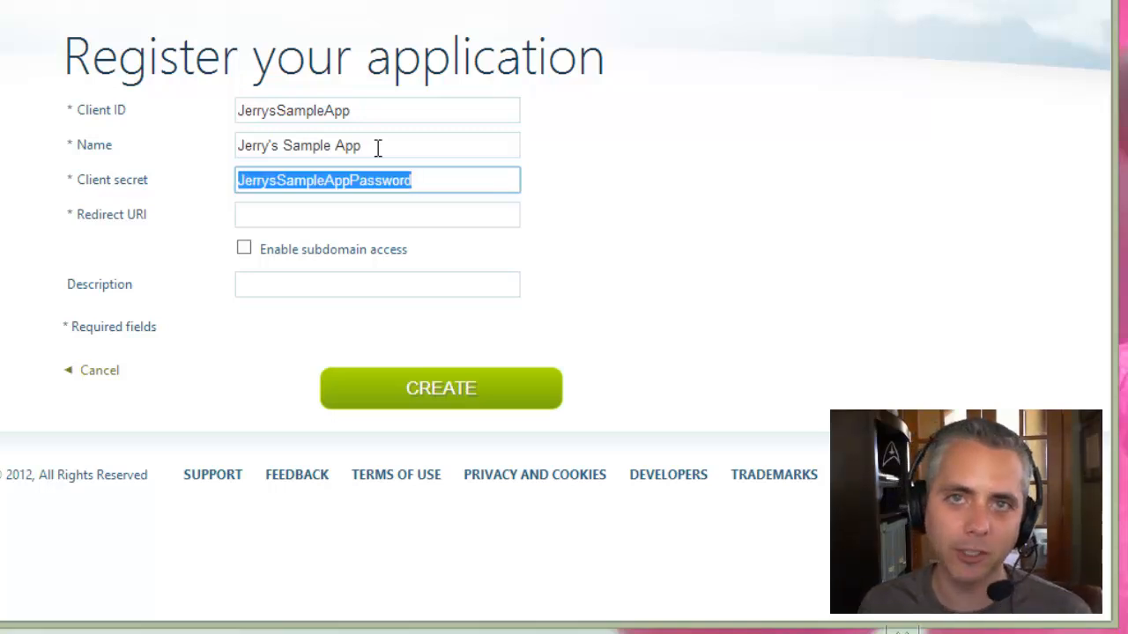
key(End)
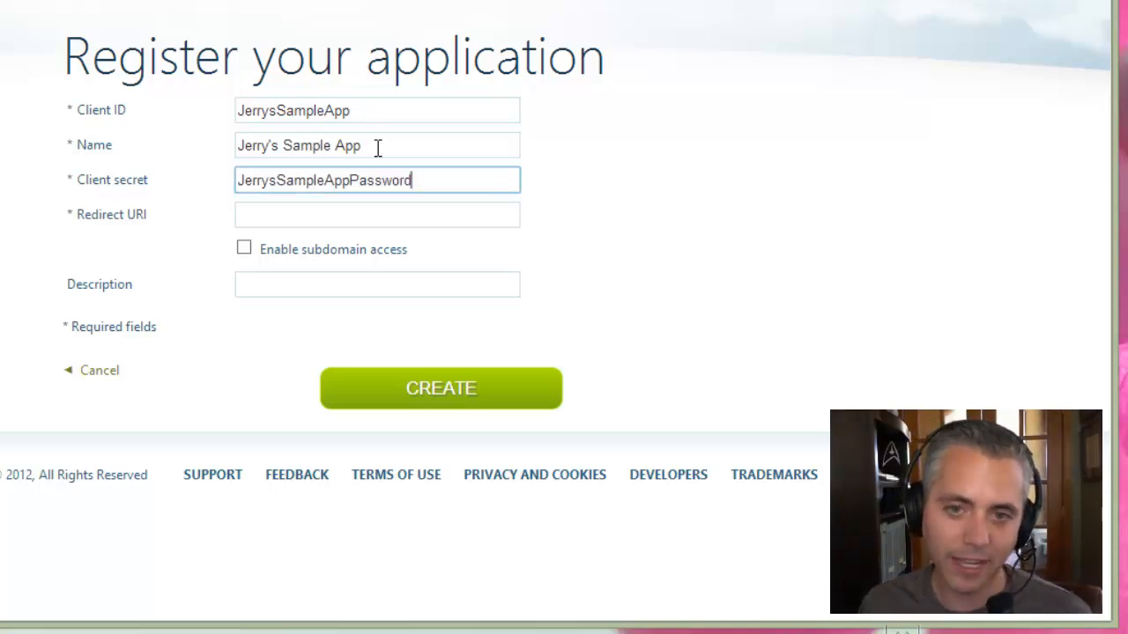
Fill the Redirect URI with the suggested website address from autocomplete.
key(Tab)
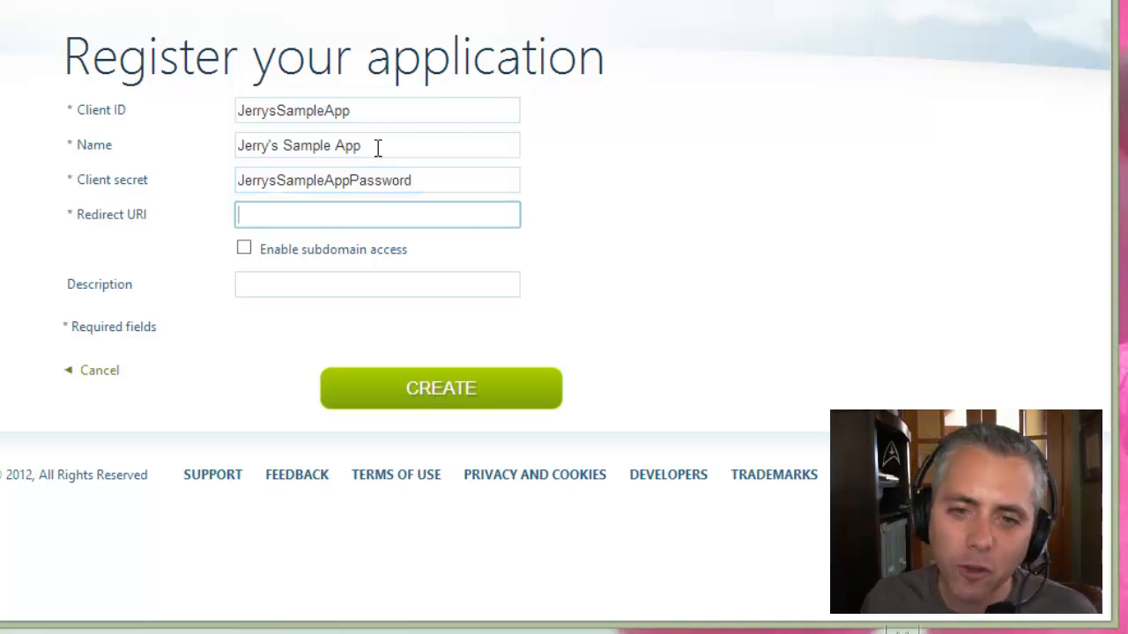
click(376, 216)
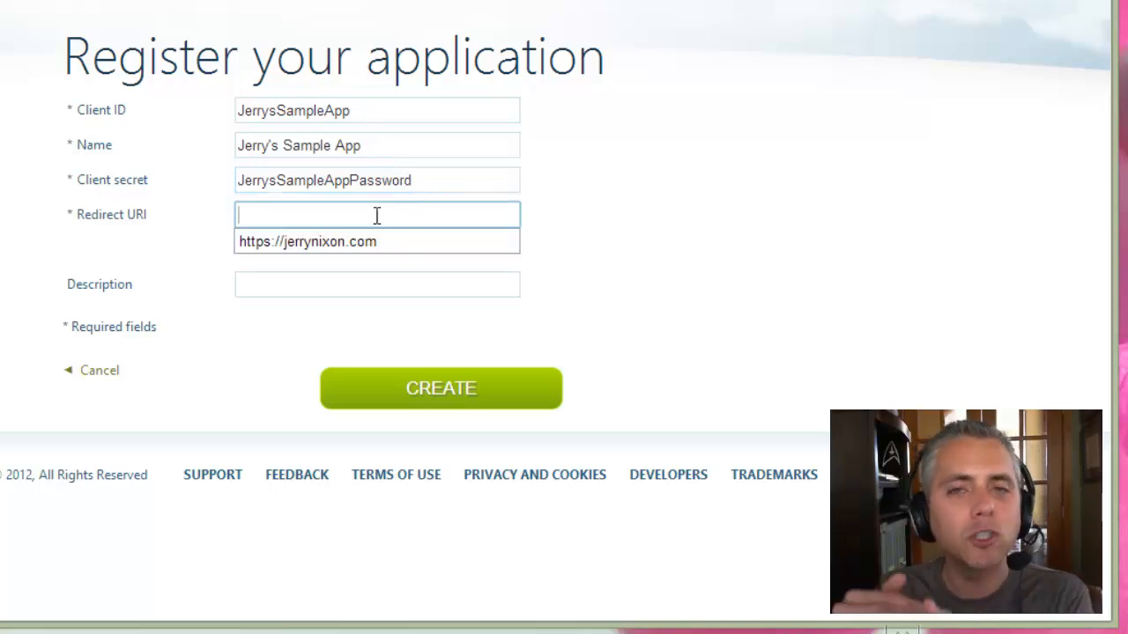
key(Down)
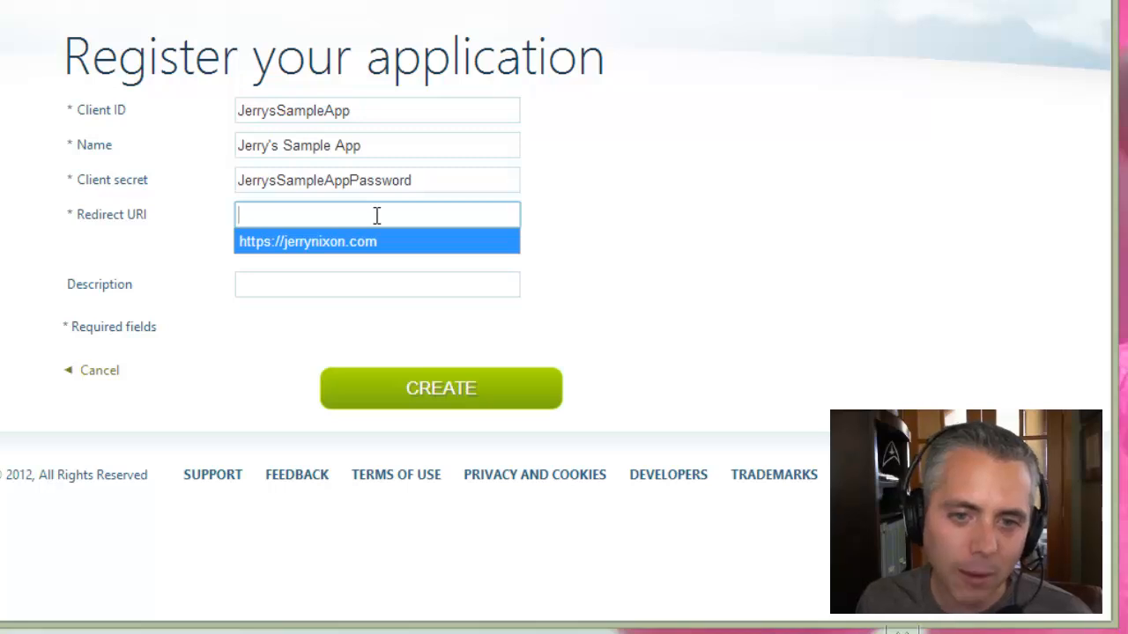
key(Return)
drag(107, 216, 150, 215)
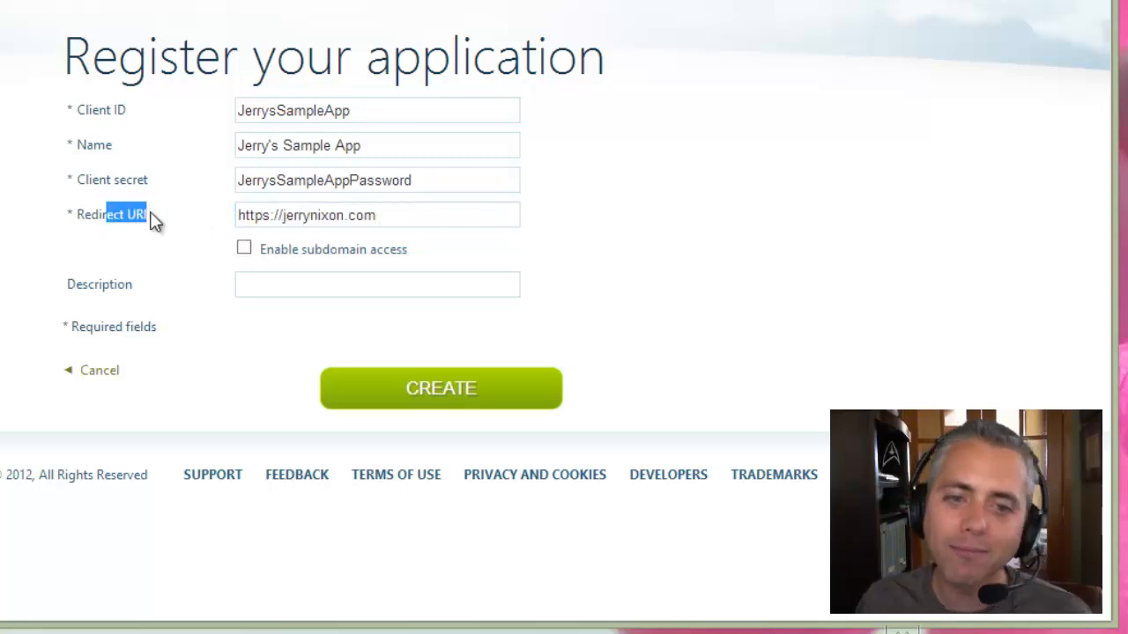
click(155, 221)
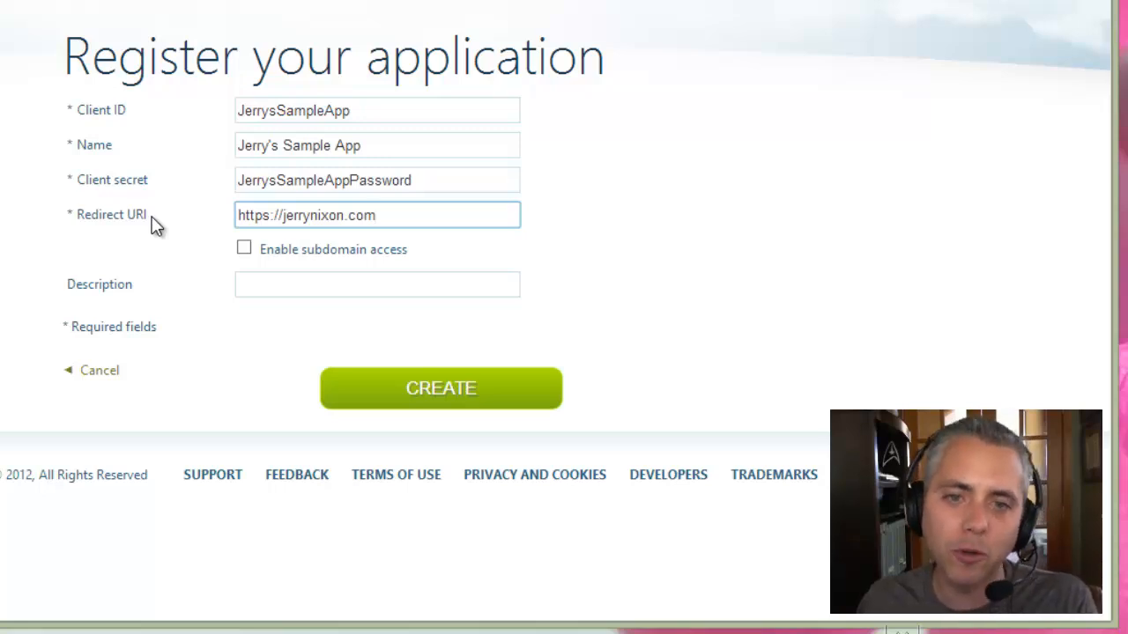
drag(239, 216, 381, 215)
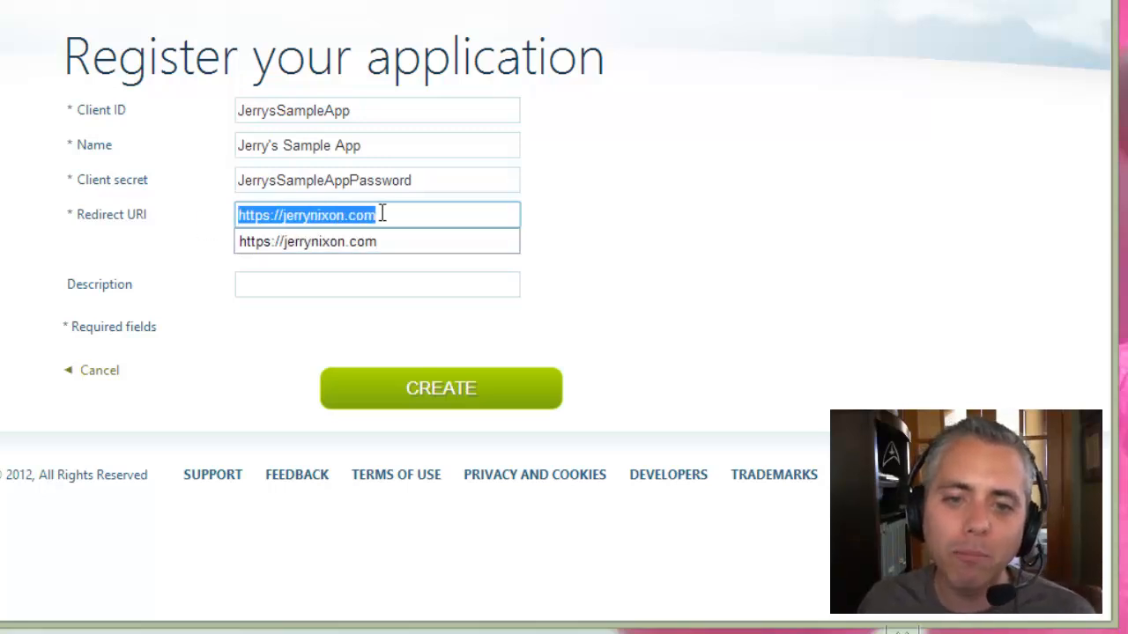
click(595, 249)
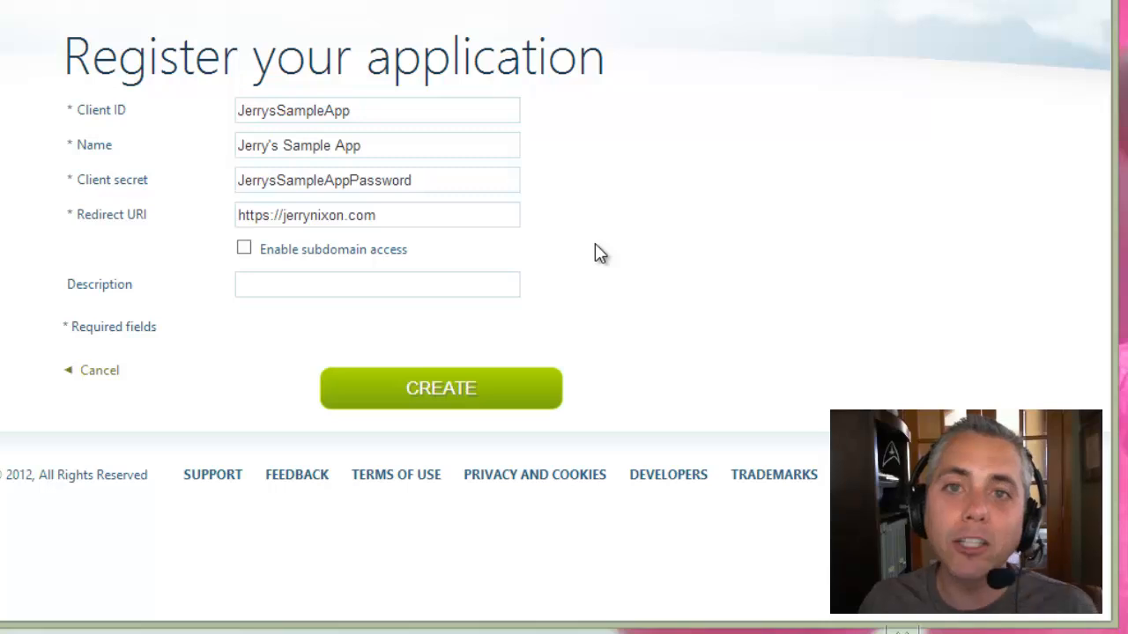
Briefly change the address to http to show the HTTPS warning, then restore https.
click(269, 217)
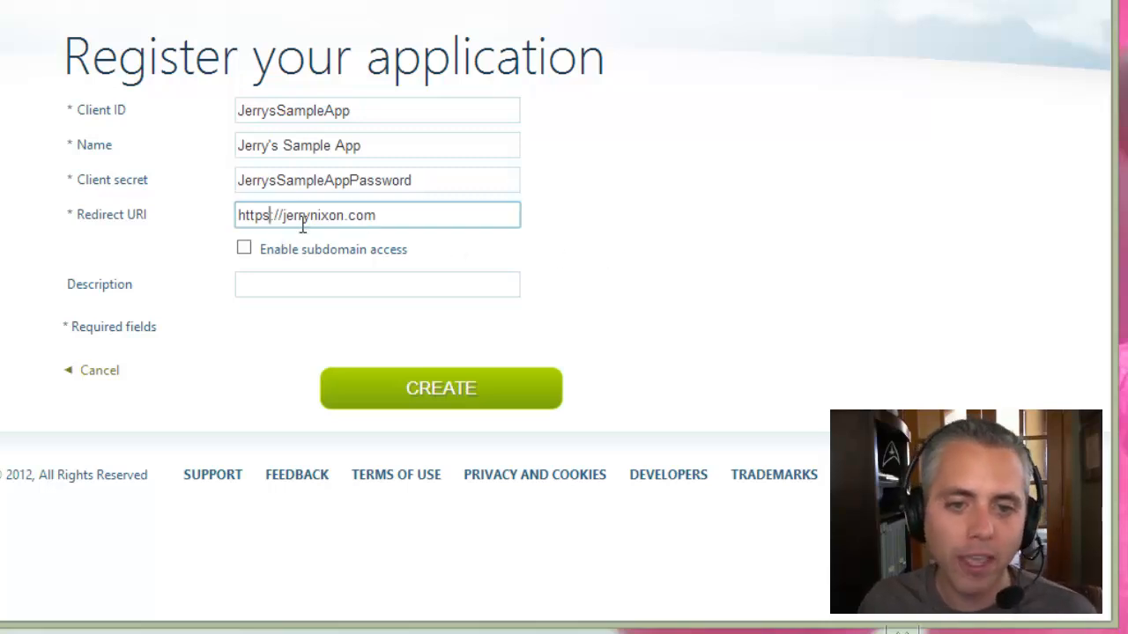
key(shift+Left)
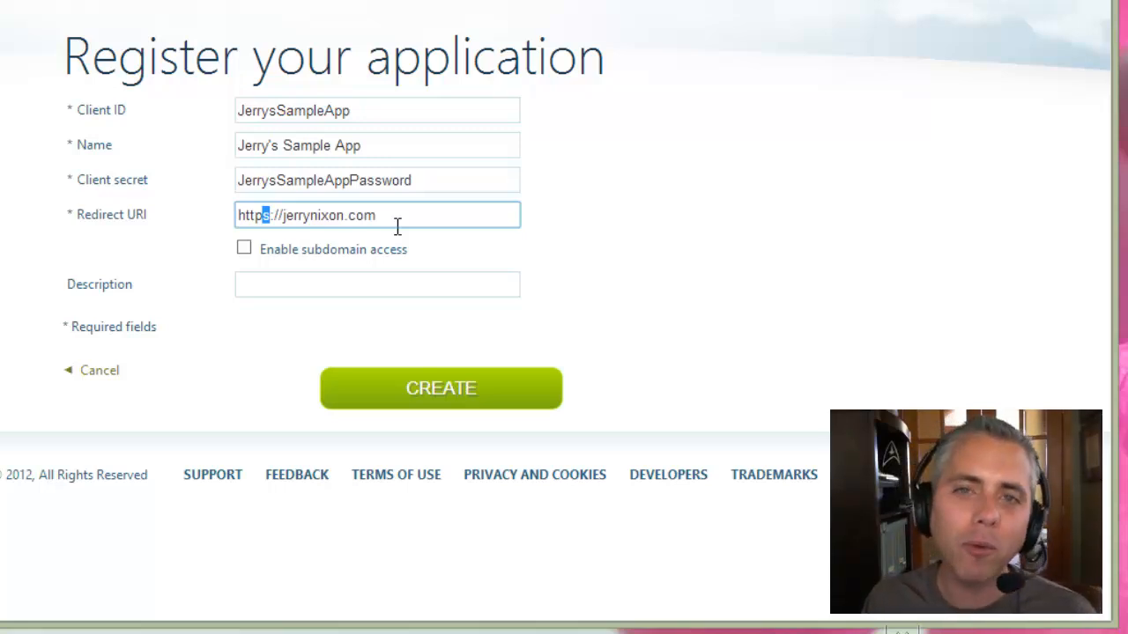
key(BackSpace)
key(Tab)
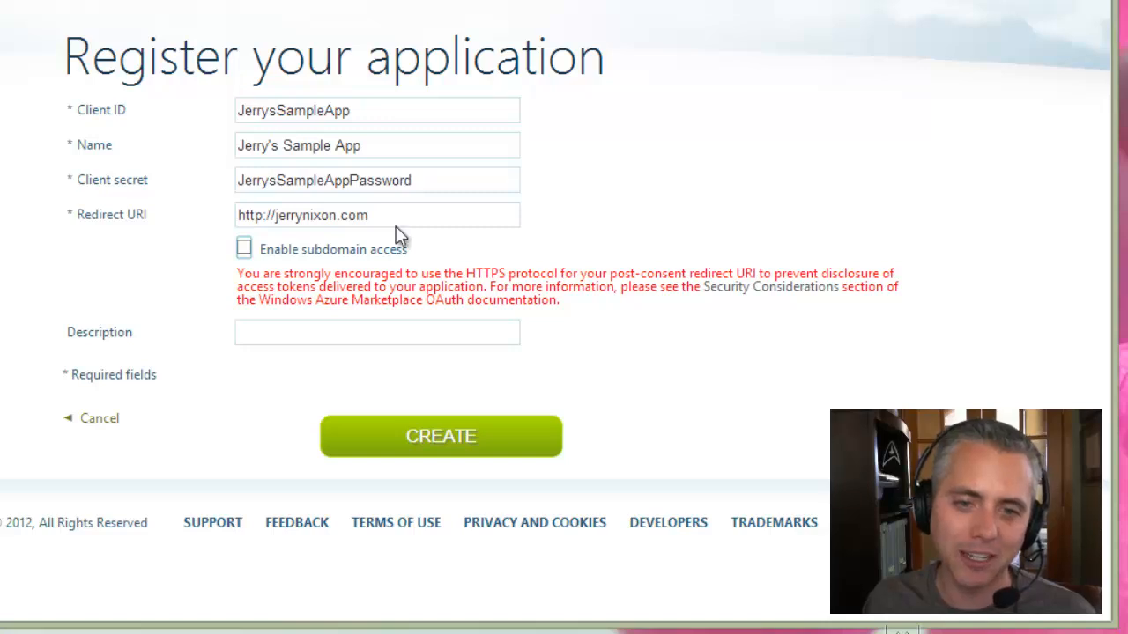
drag(282, 274, 501, 274)
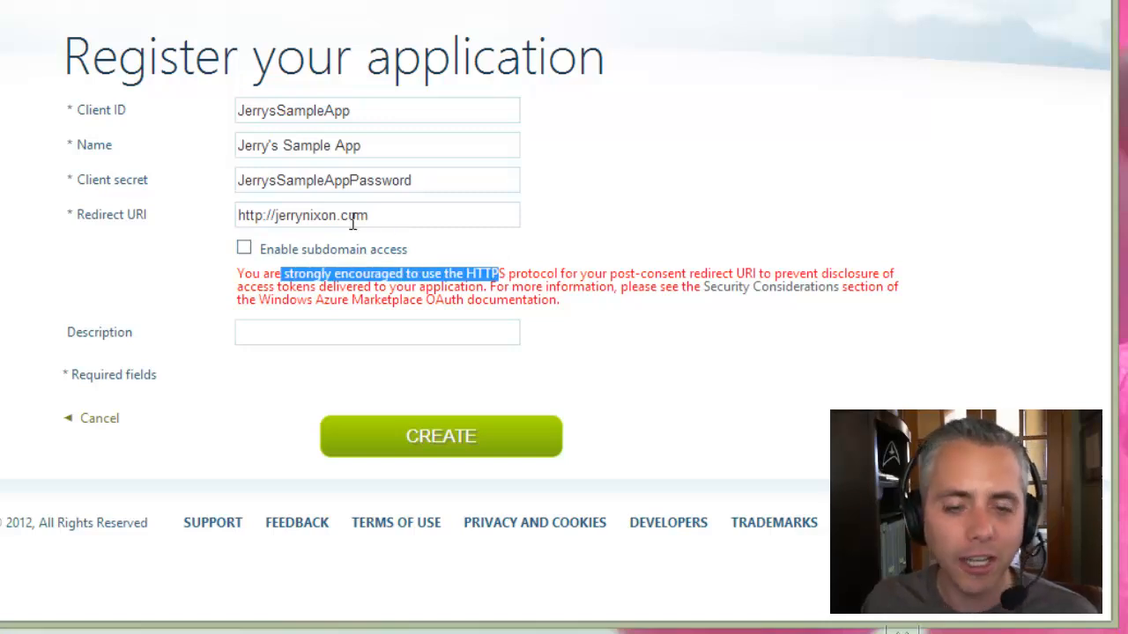
click(263, 216)
text(s)
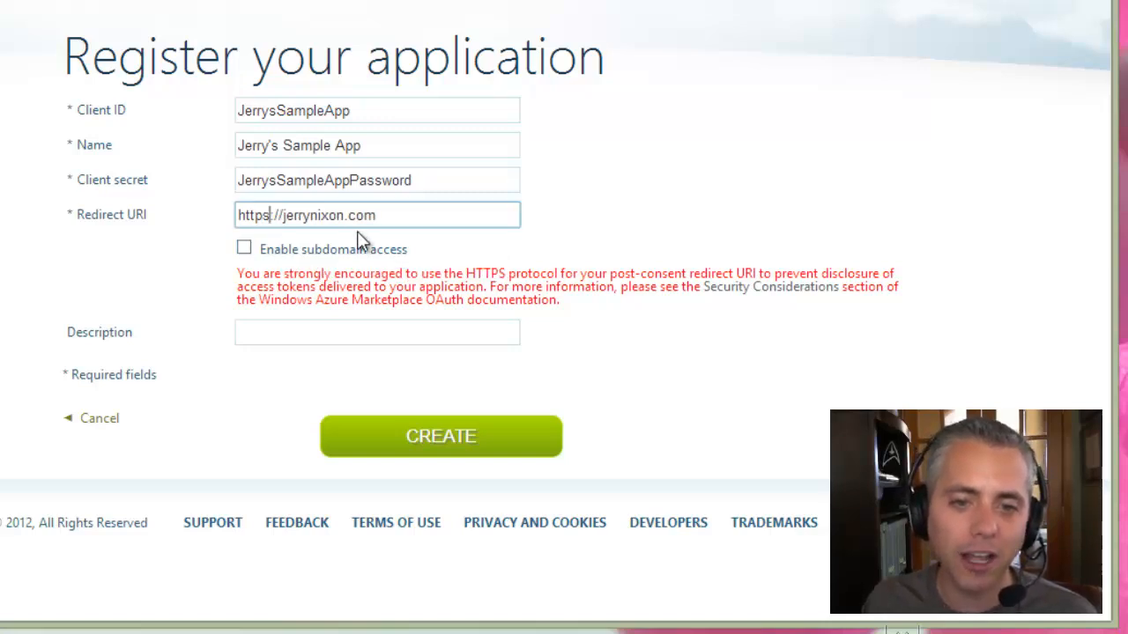
key(Tab)
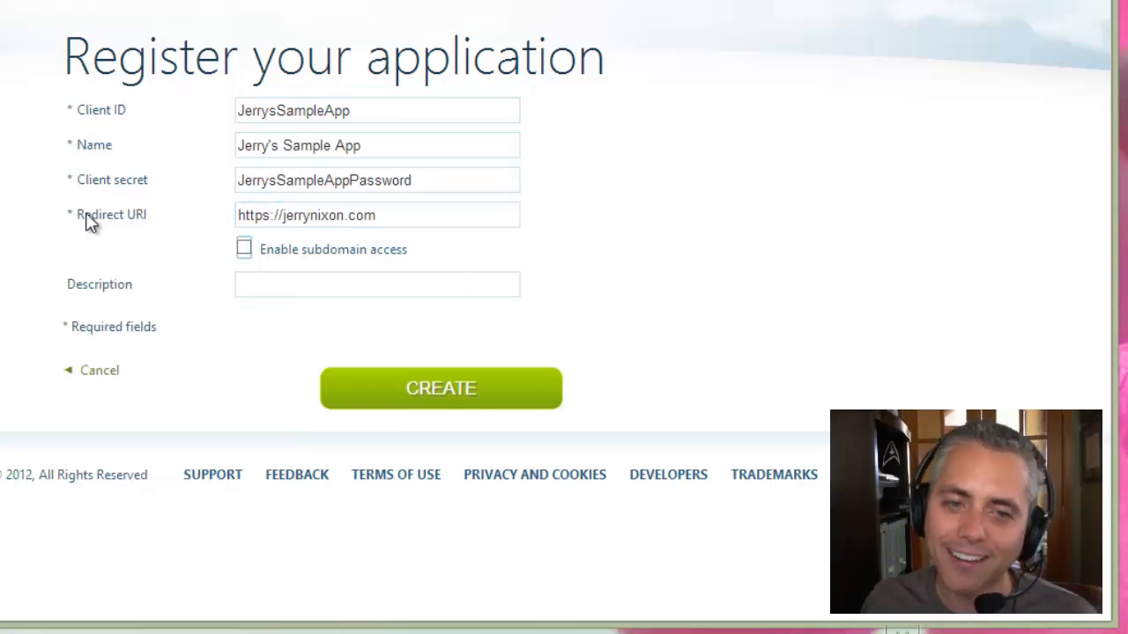
drag(86, 218, 154, 216)
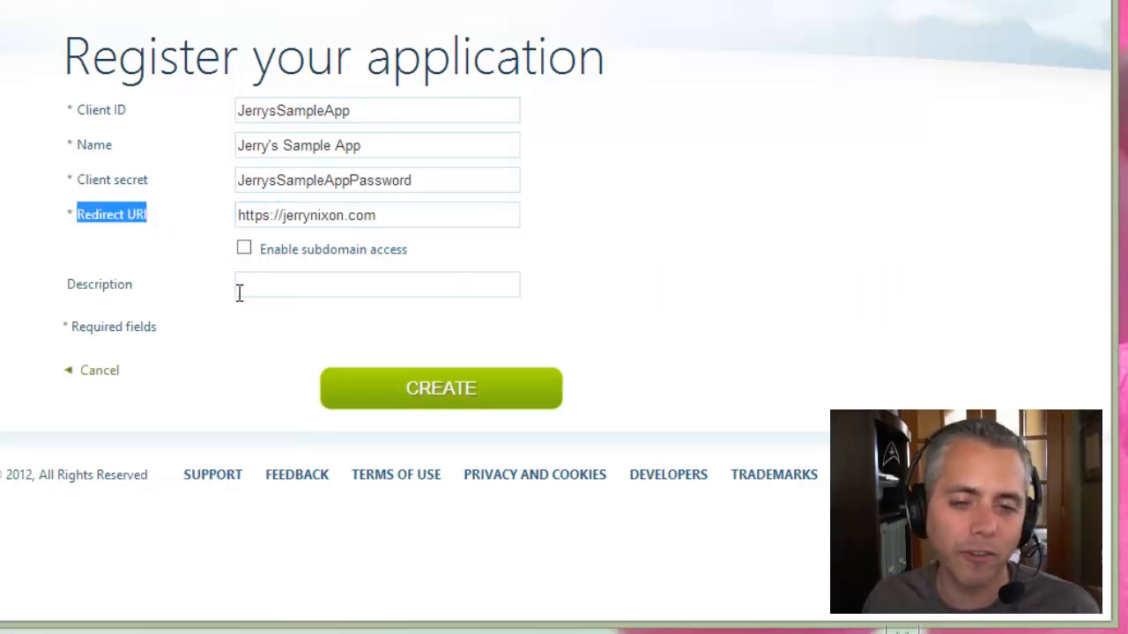
click(264, 282)
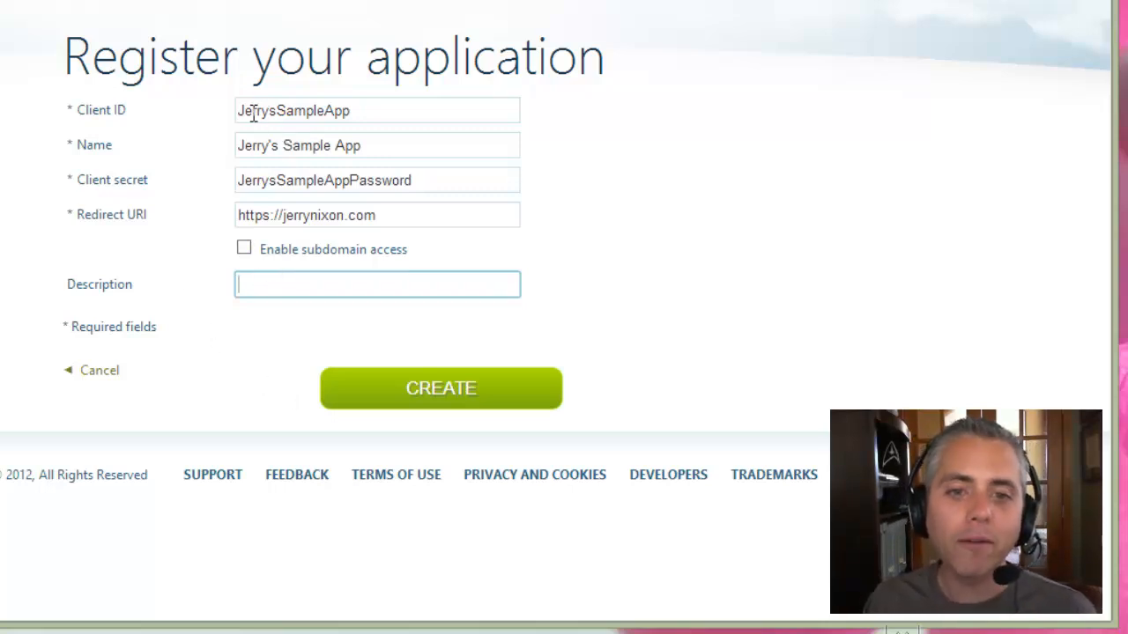
drag(239, 113, 362, 113)
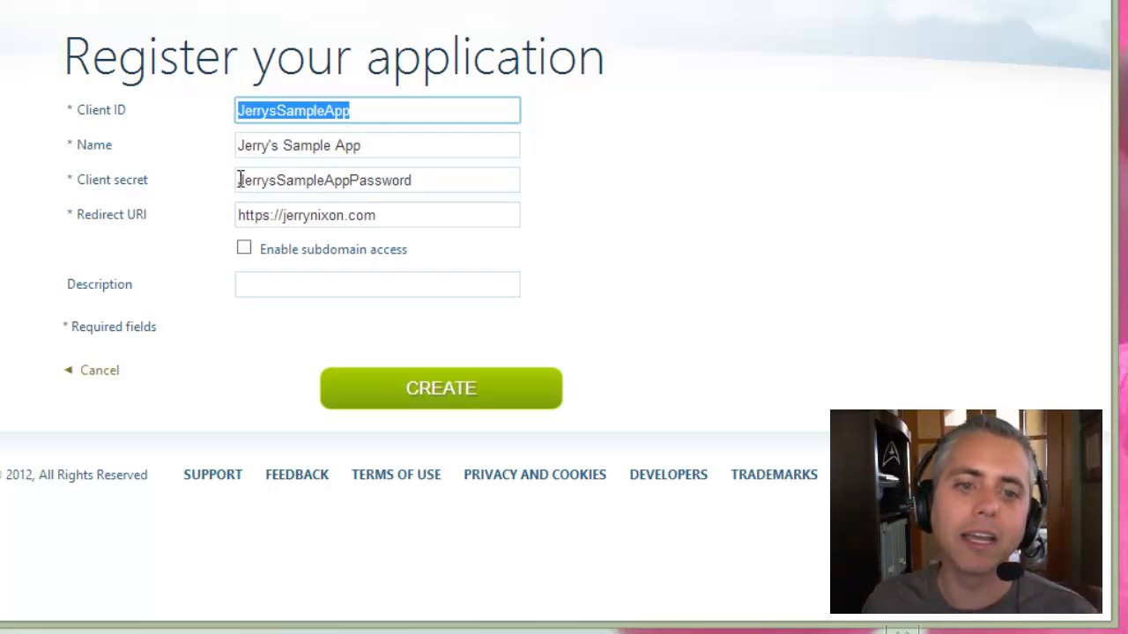
drag(239, 180, 435, 178)
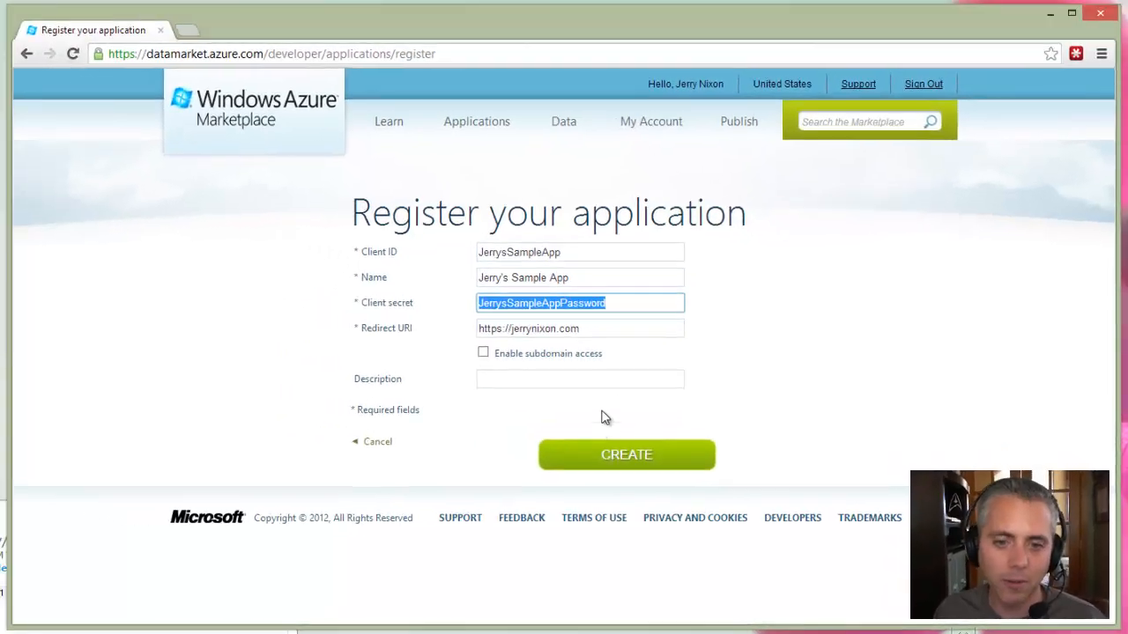
Create the registration and verify JerrysSampleApp, Jerry's Sample App, appears as Active.
click(559, 440)
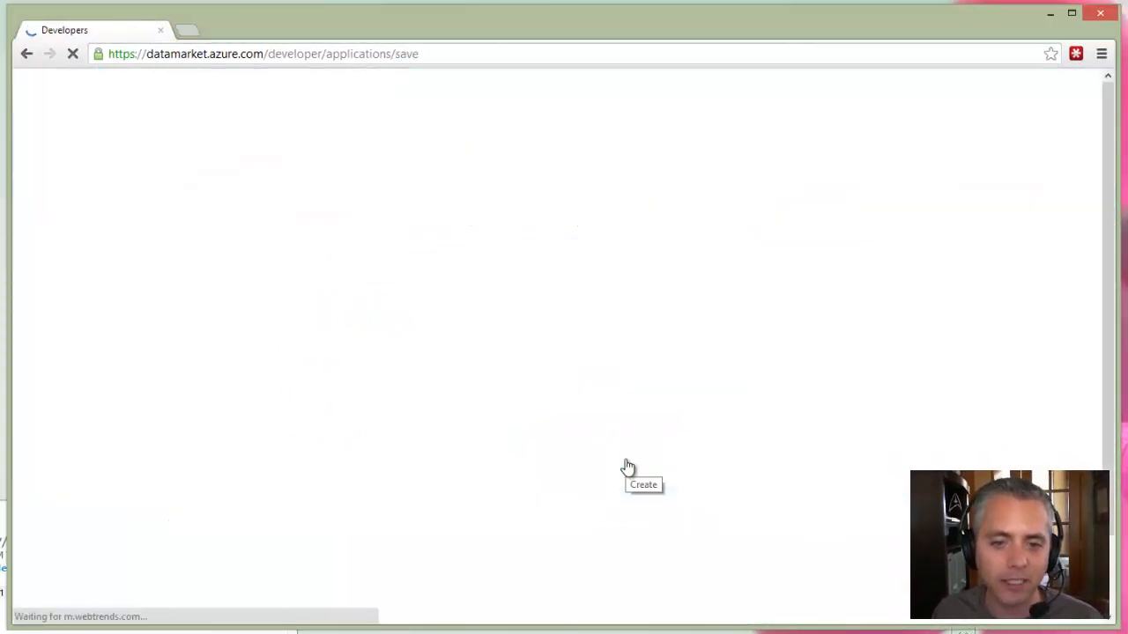
scroll(546, 410, down, 2)
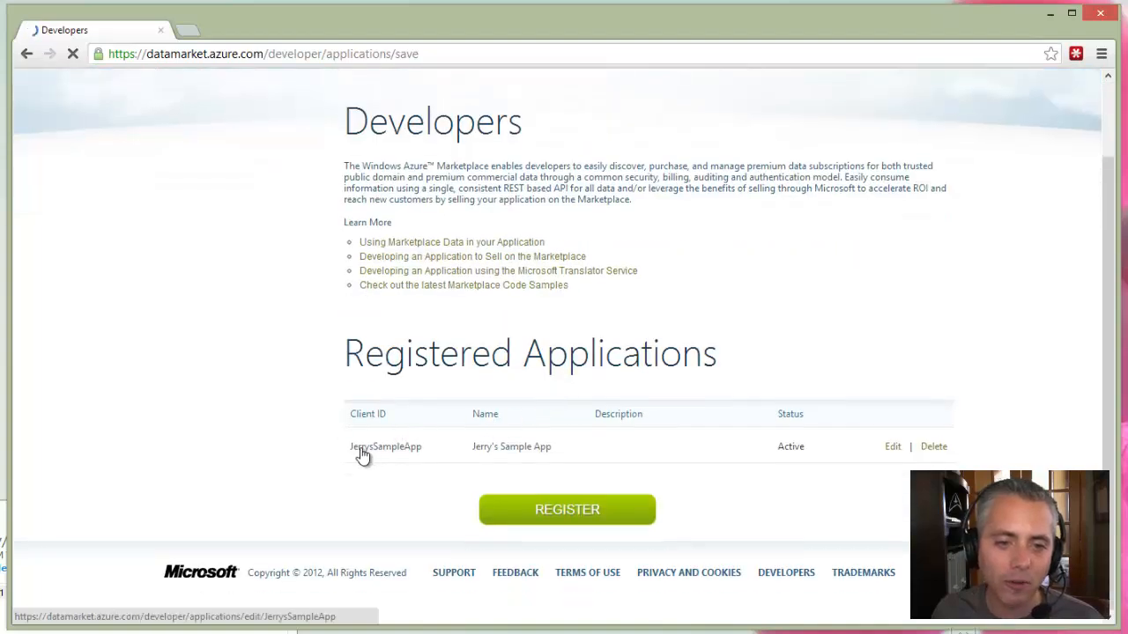
double_click(432, 452)
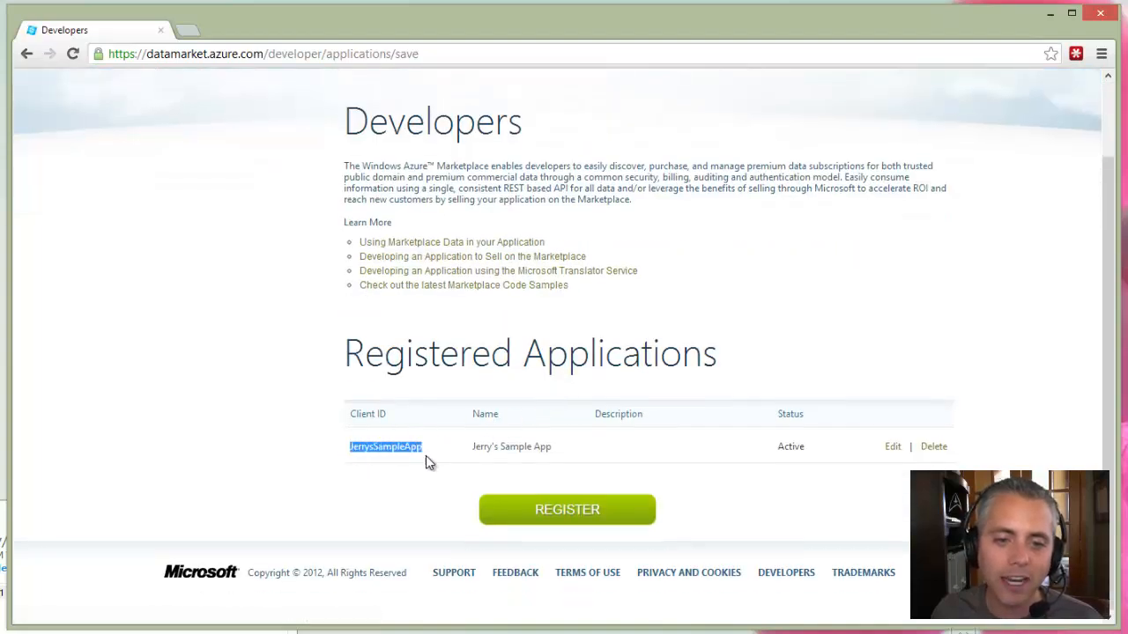
click(572, 444)
scroll(573, 445, up, 2)
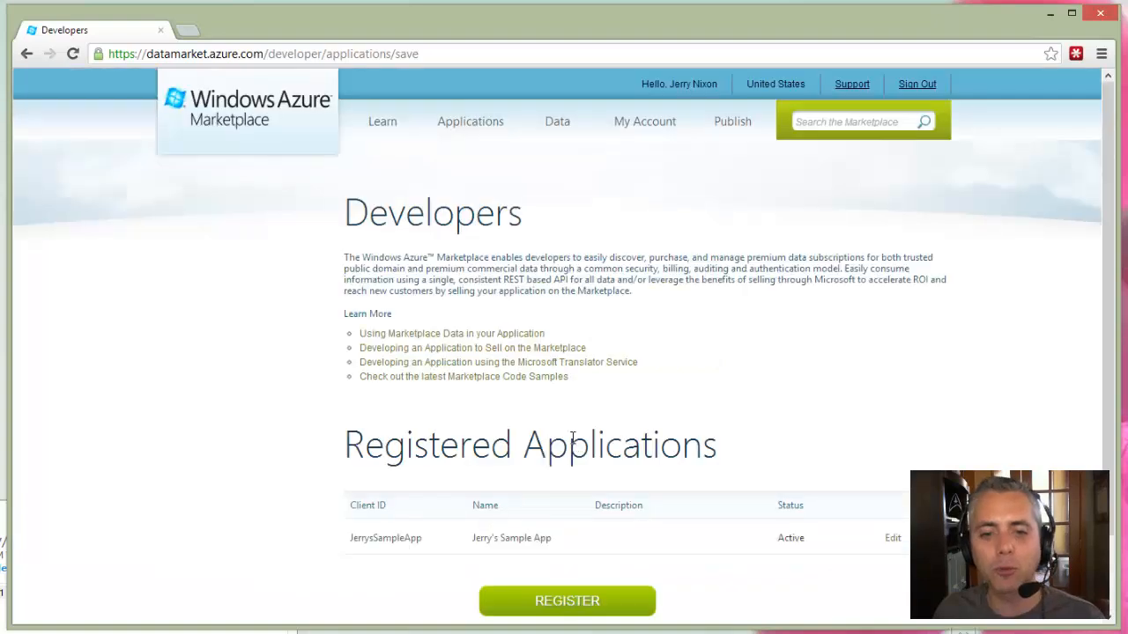